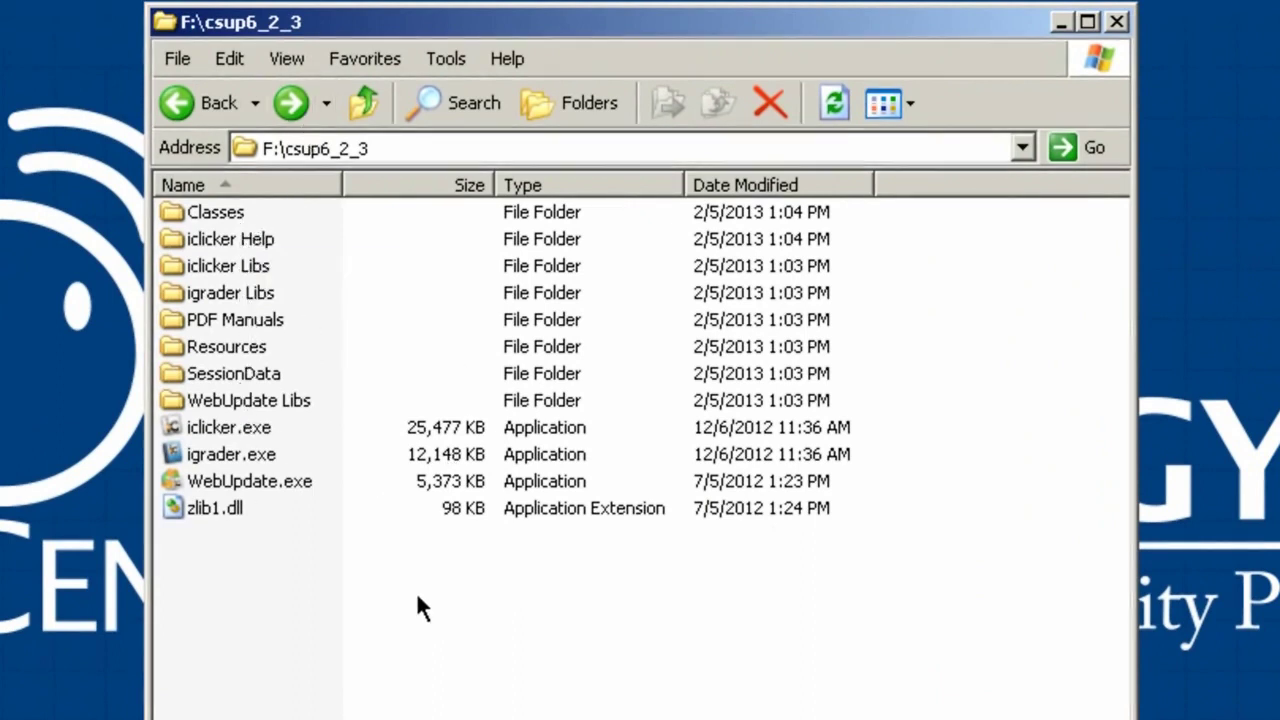
Step: Launch iclicker.exe from the csup6_2_3 folder
{"action": "left_click", "coordinate": [207, 428]}
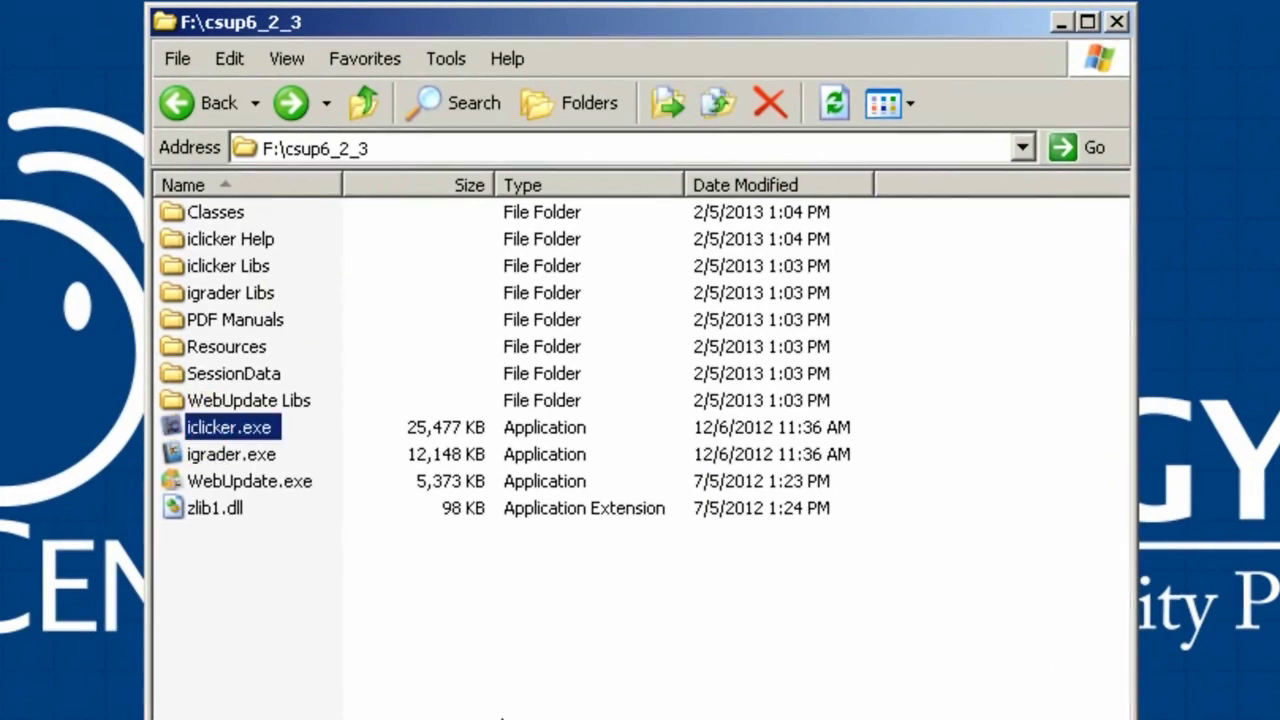
{"action": "left_click", "coordinate": [232, 455]}
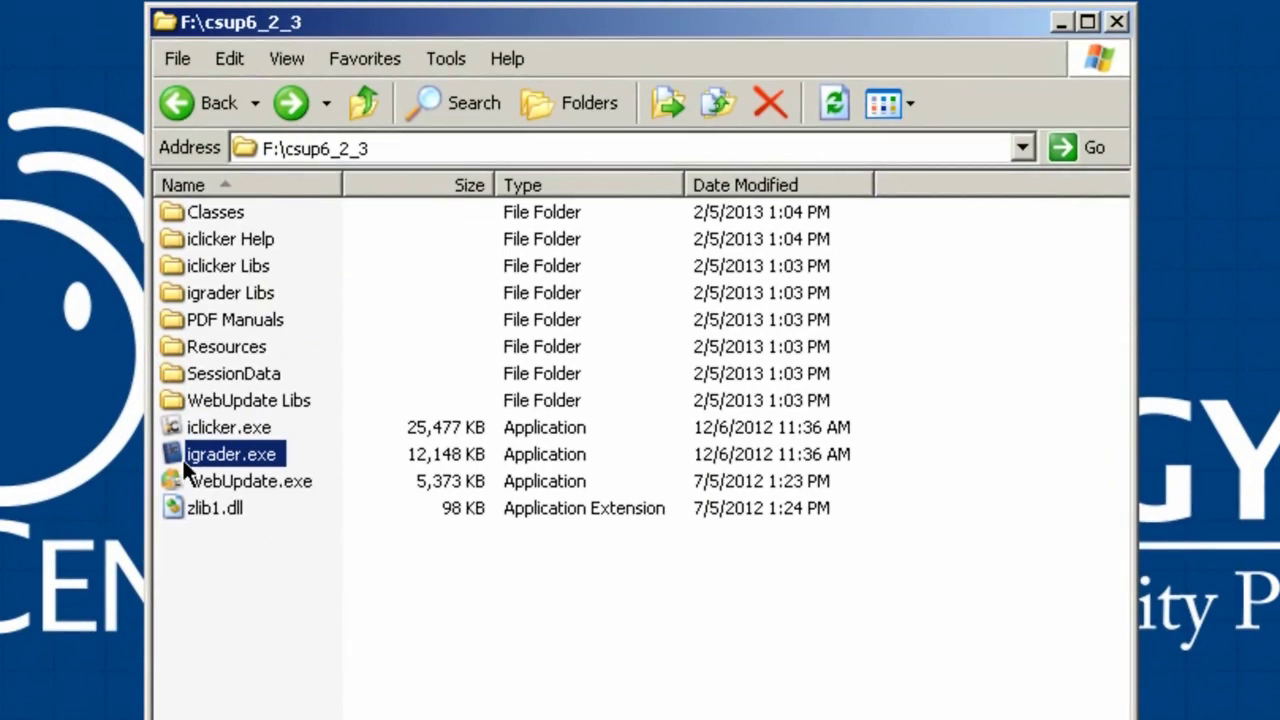
{"action": "double_click", "coordinate": [178, 430]}
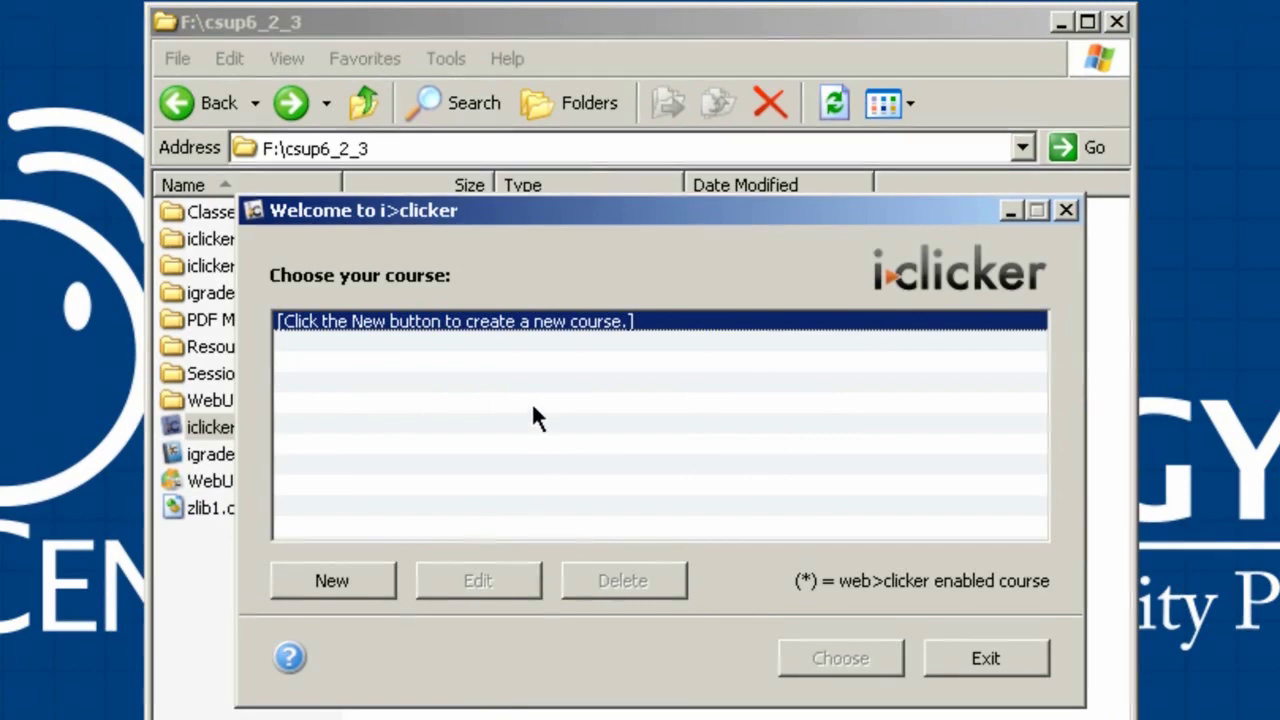
Step: Create a new course named Iclicker 101, leaving the course number and section number blank
{"action": "left_click", "coordinate": [340, 587]}
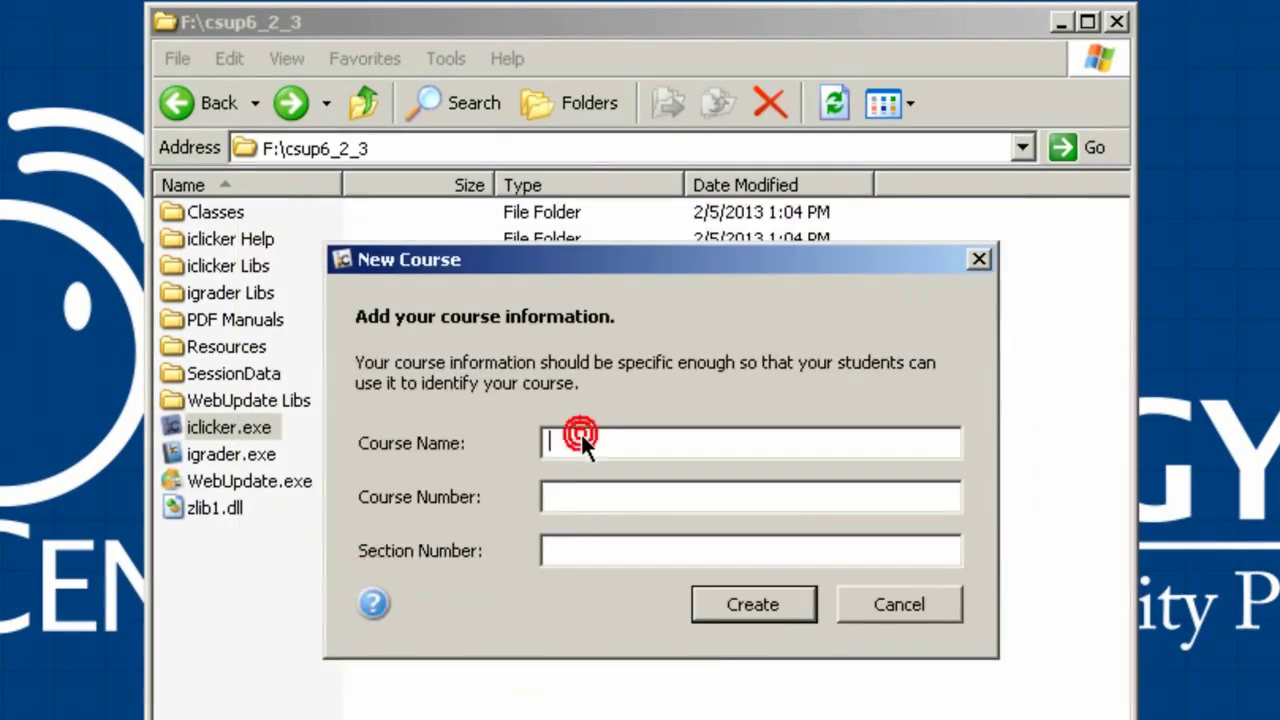
{"action": "type", "text": "Iclicker 101"}
{"action": "left_click", "coordinate": [757, 607]}
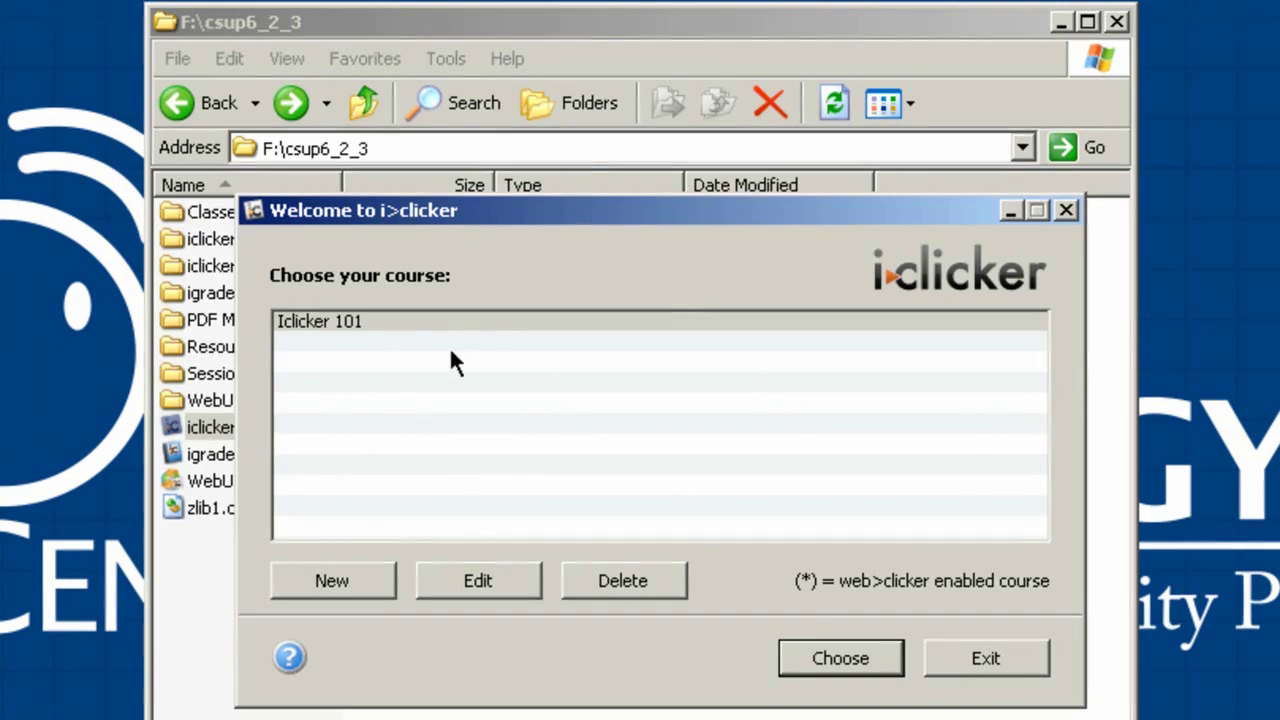
Step: Choose the Iclicker 101 course and open its My Settings
{"action": "left_click", "coordinate": [339, 321]}
{"action": "left_click", "coordinate": [819, 652]}
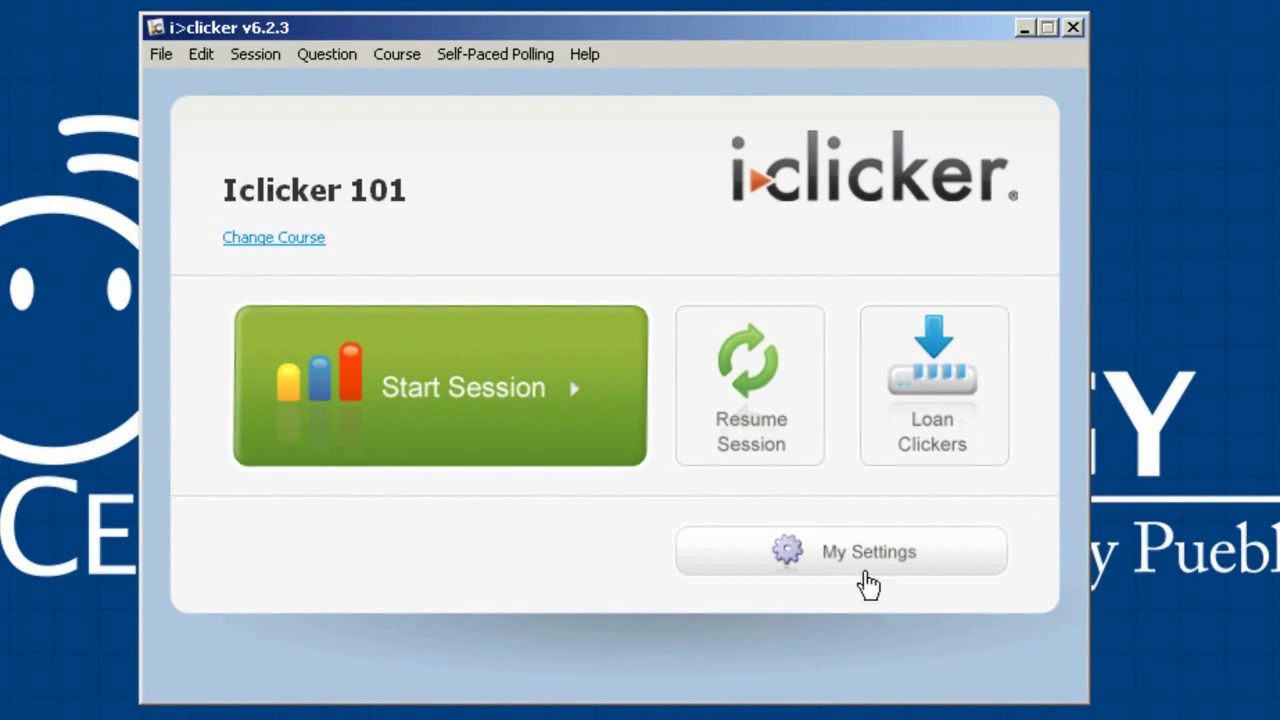
{"action": "left_click", "coordinate": [864, 578]}
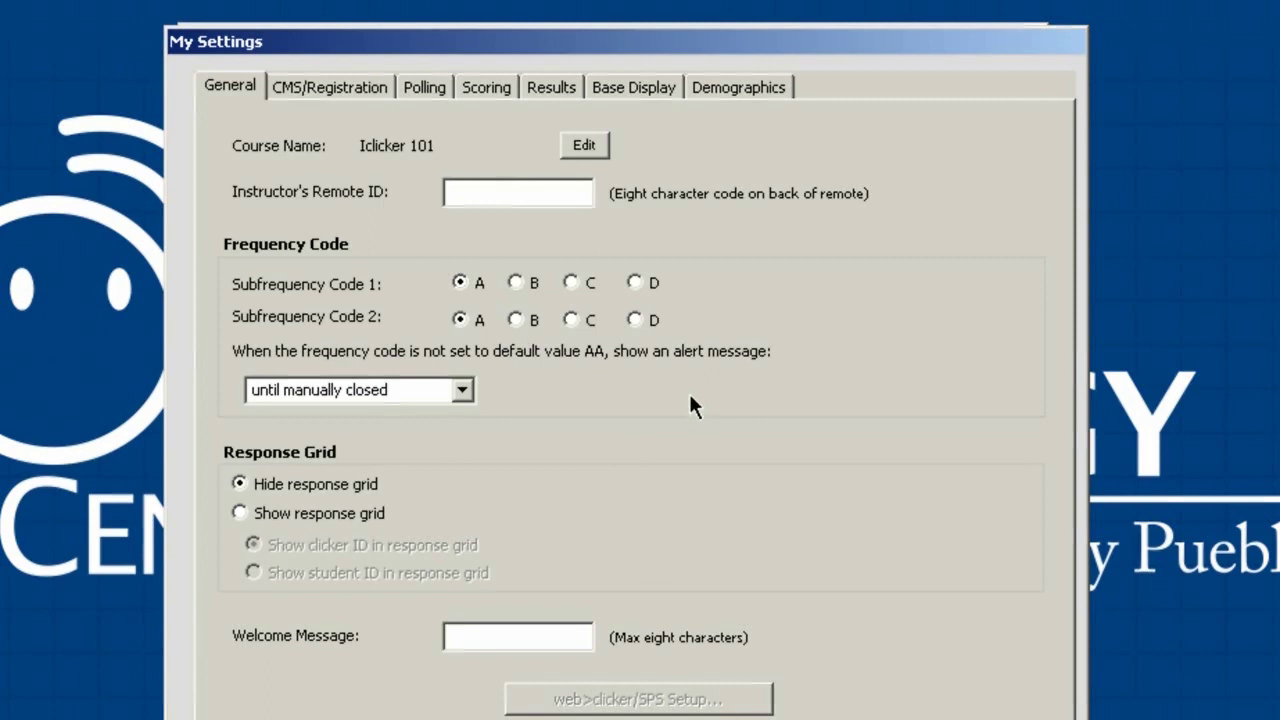
Step: Try option B for both subfrequency codes, then return both codes to A
{"action": "left_click", "coordinate": [514, 283]}
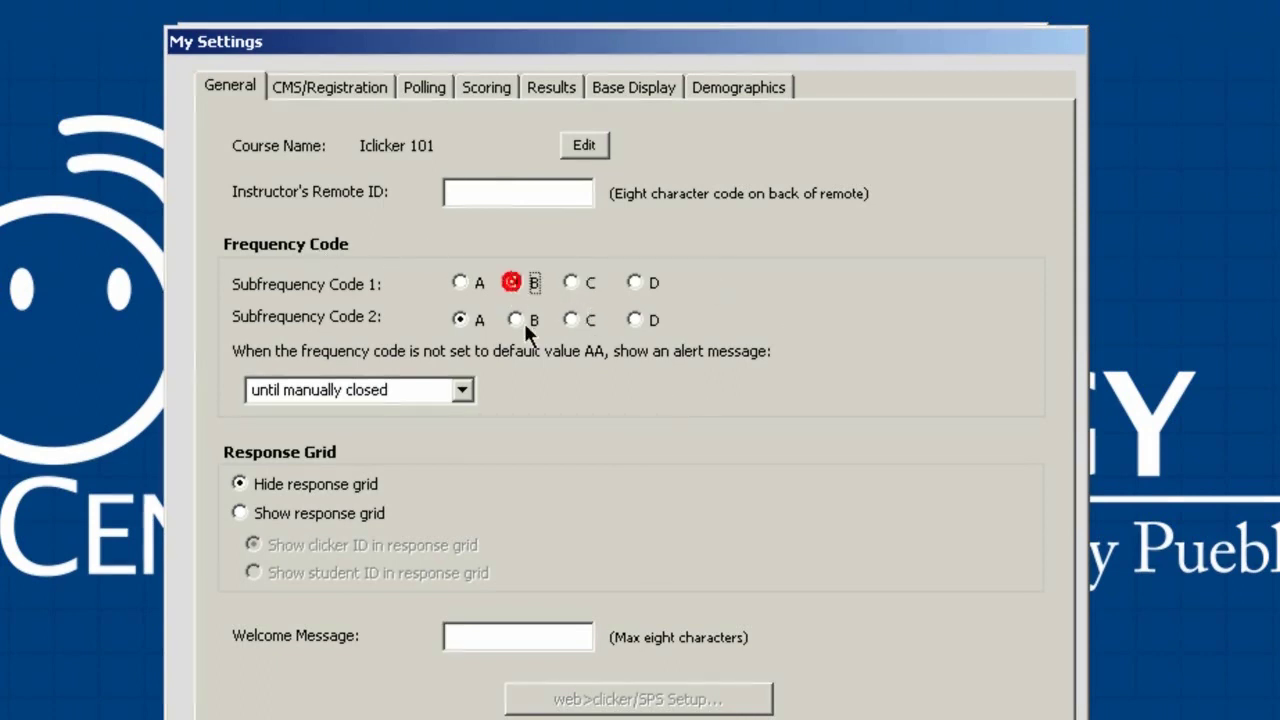
{"action": "left_click", "coordinate": [569, 320]}
{"action": "left_click", "coordinate": [514, 320]}
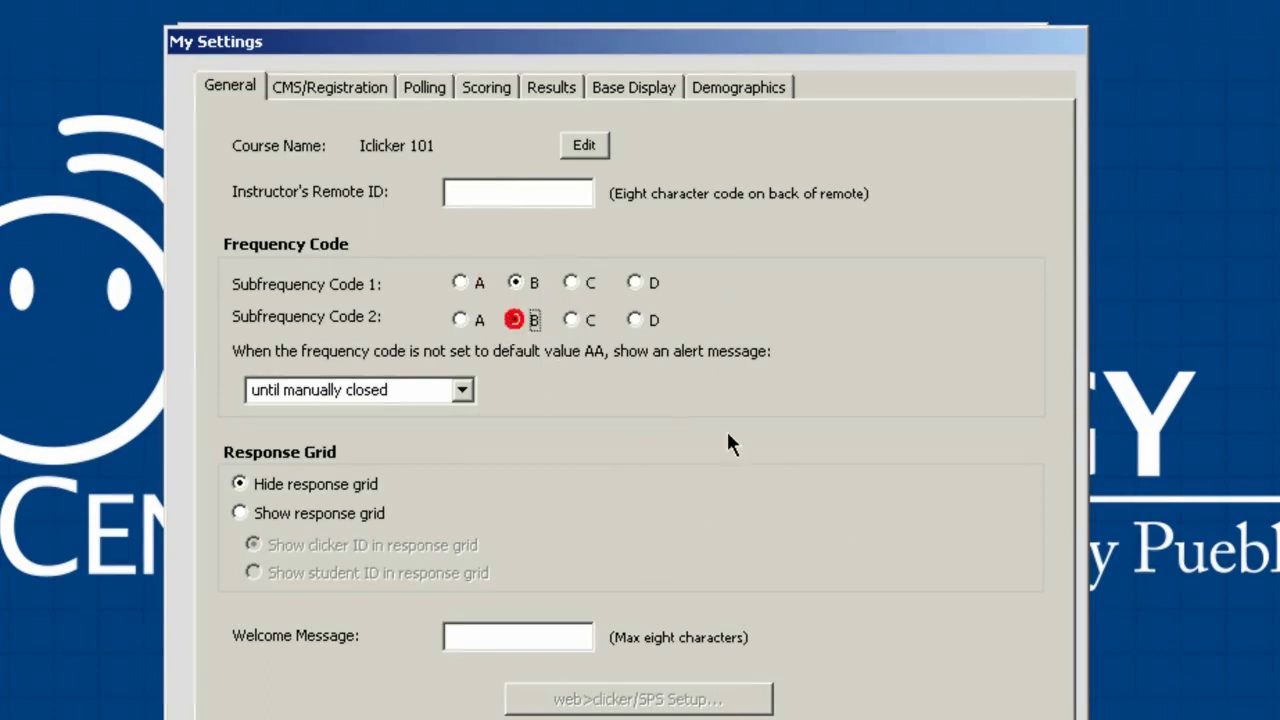
{"action": "left_click", "coordinate": [461, 283]}
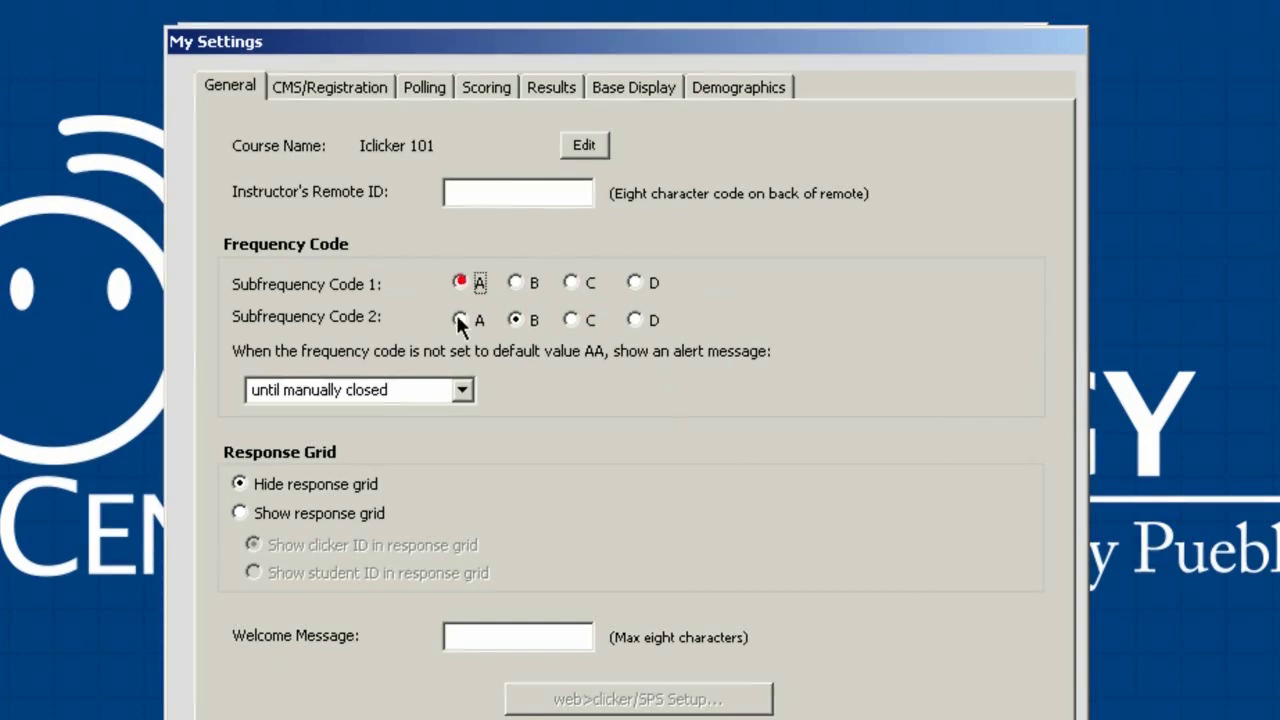
{"action": "left_click", "coordinate": [459, 320]}
{"action": "left_click", "coordinate": [671, 436]}
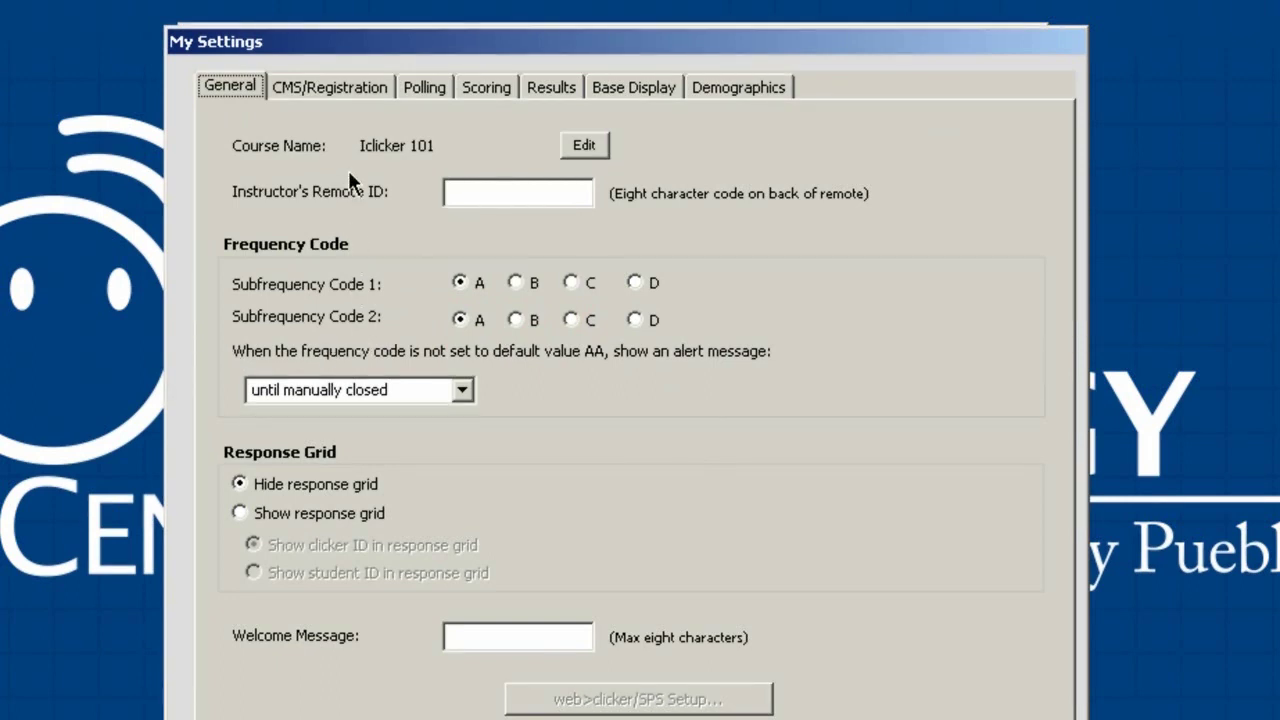
Step: Review the course management system settings and the polling settings for the toolbar and timer
{"action": "left_click", "coordinate": [318, 89]}
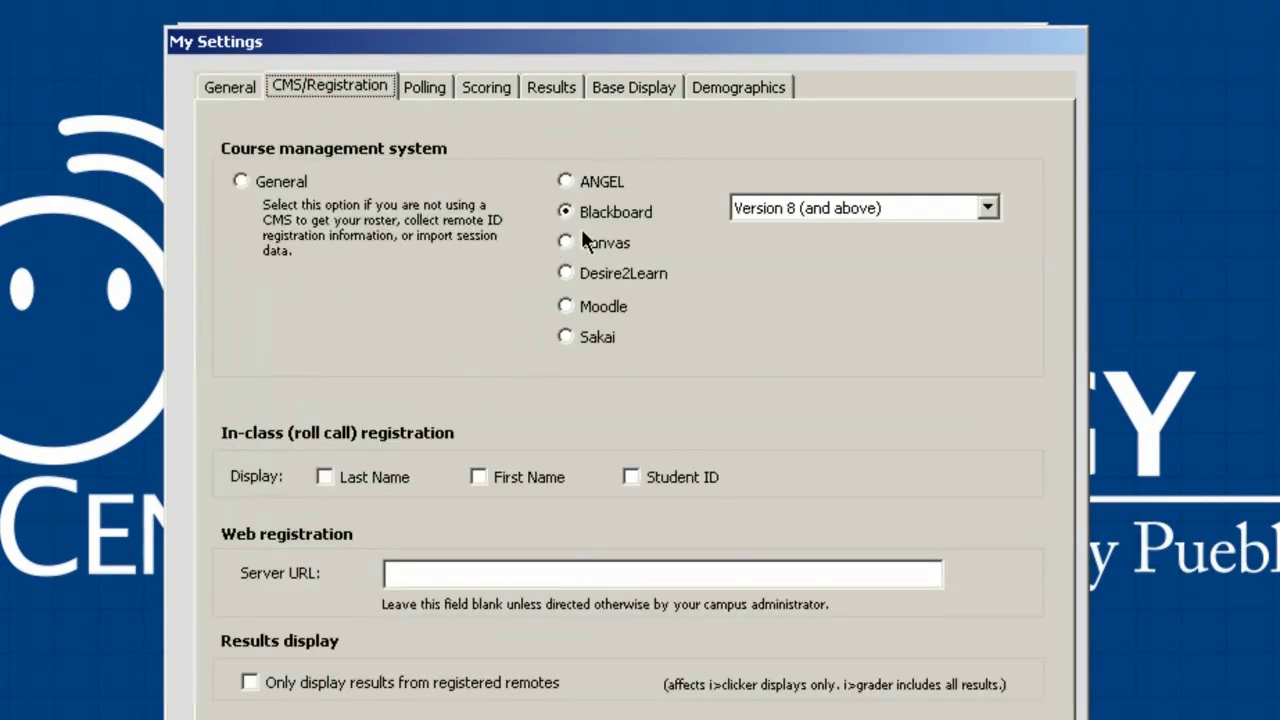
{"action": "left_click", "coordinate": [425, 87]}
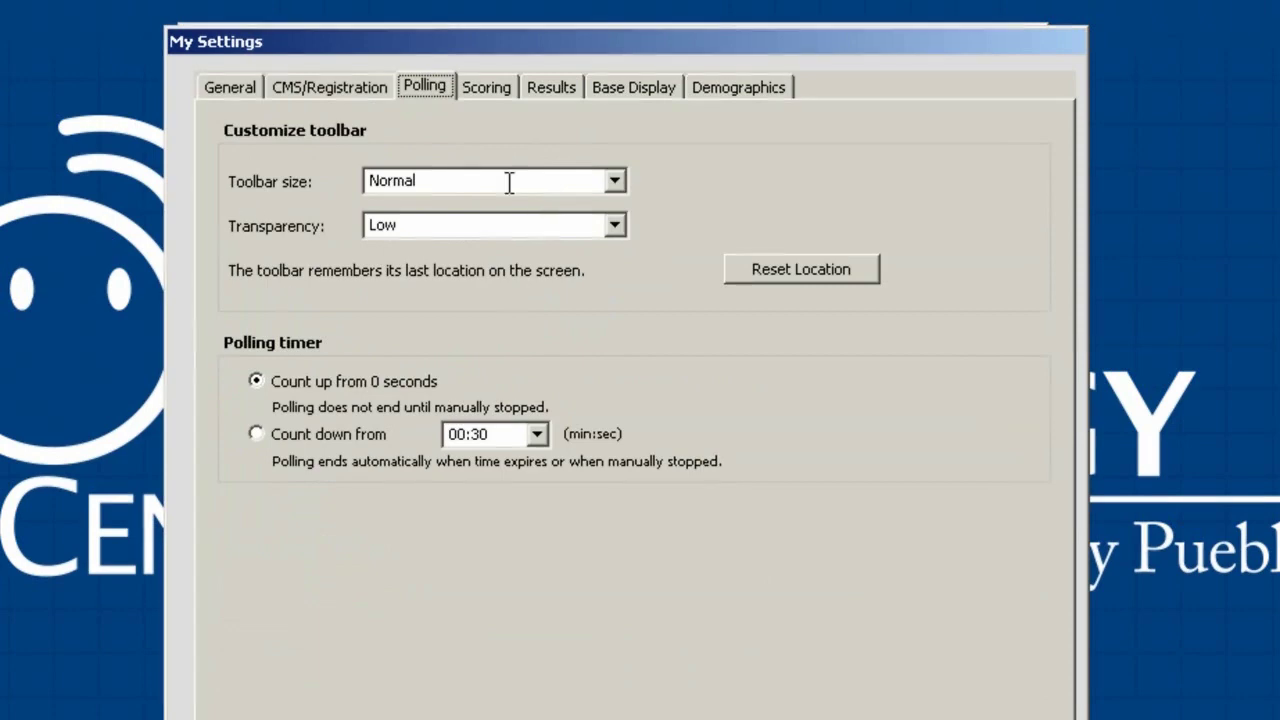
Step: Try a performance score of 1 point for responding in the scoring settings
{"action": "left_click", "coordinate": [486, 87]}
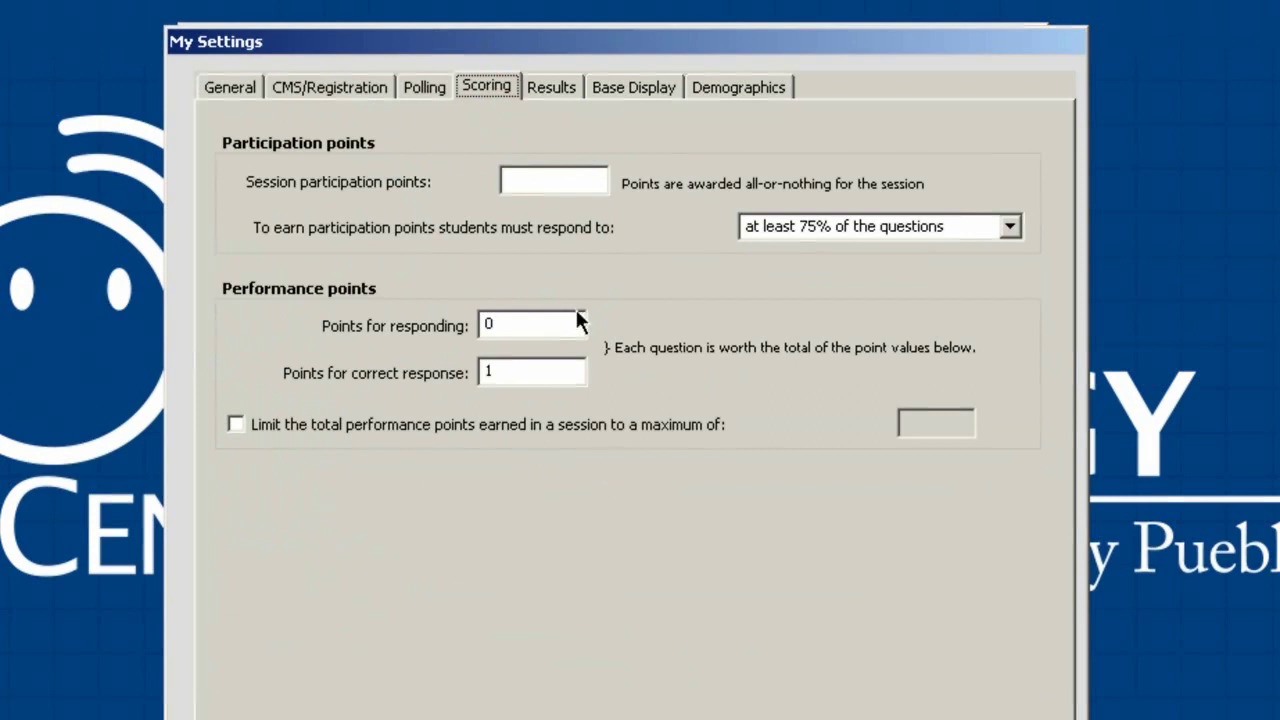
{"action": "left_click", "coordinate": [549, 186]}
{"action": "left_click", "coordinate": [552, 323]}
{"action": "left_click_drag", "start_coordinate": [522, 324], "coordinate": [432, 340]}
{"action": "type", "text": "1"}
{"action": "left_click_drag", "start_coordinate": [517, 375], "coordinate": [348, 370]}
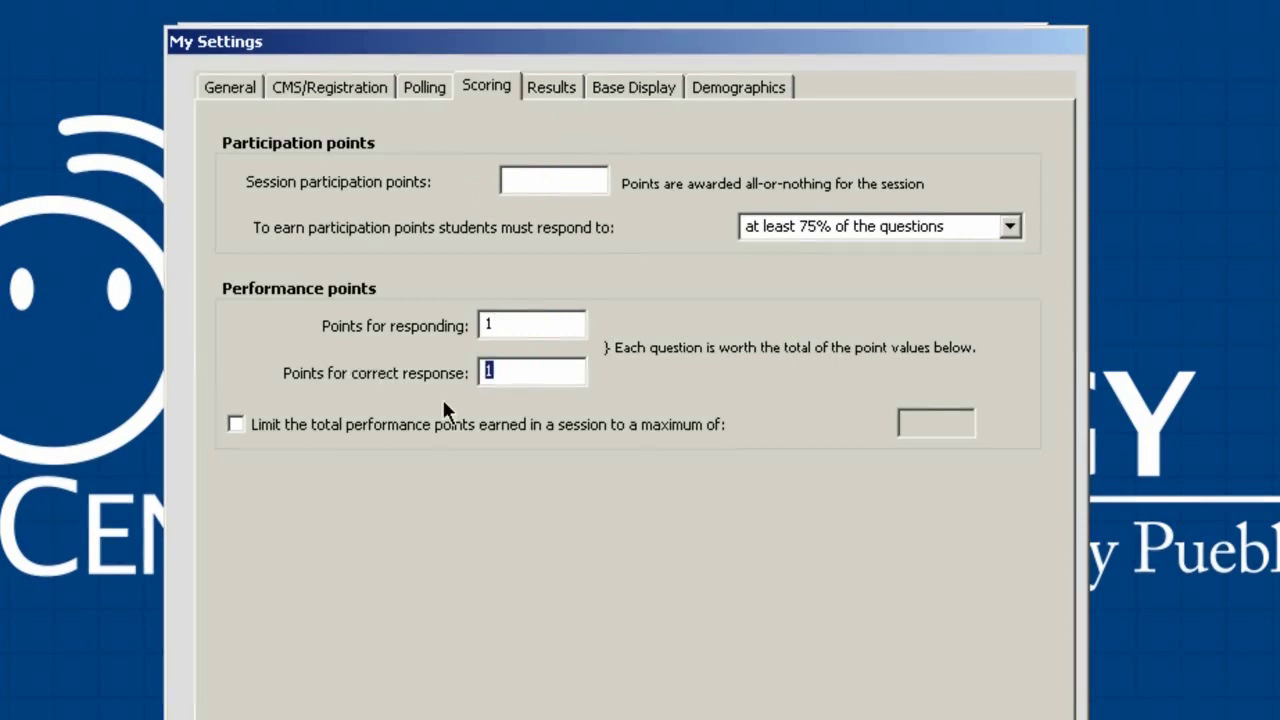
{"action": "left_click", "coordinate": [690, 446]}
Step: Set the points for responding to 0 and the session participation points to 0
{"action": "double_click", "coordinate": [529, 323]}
{"action": "type", "text": "0"}
{"action": "key", "text": "Tab"}
{"action": "left_click", "coordinate": [692, 517]}
{"action": "left_click", "coordinate": [528, 180]}
{"action": "type", "text": "0"}
Step: Review the results, base display and demographics settings, then apply the settings to the course
{"action": "left_click", "coordinate": [550, 88]}
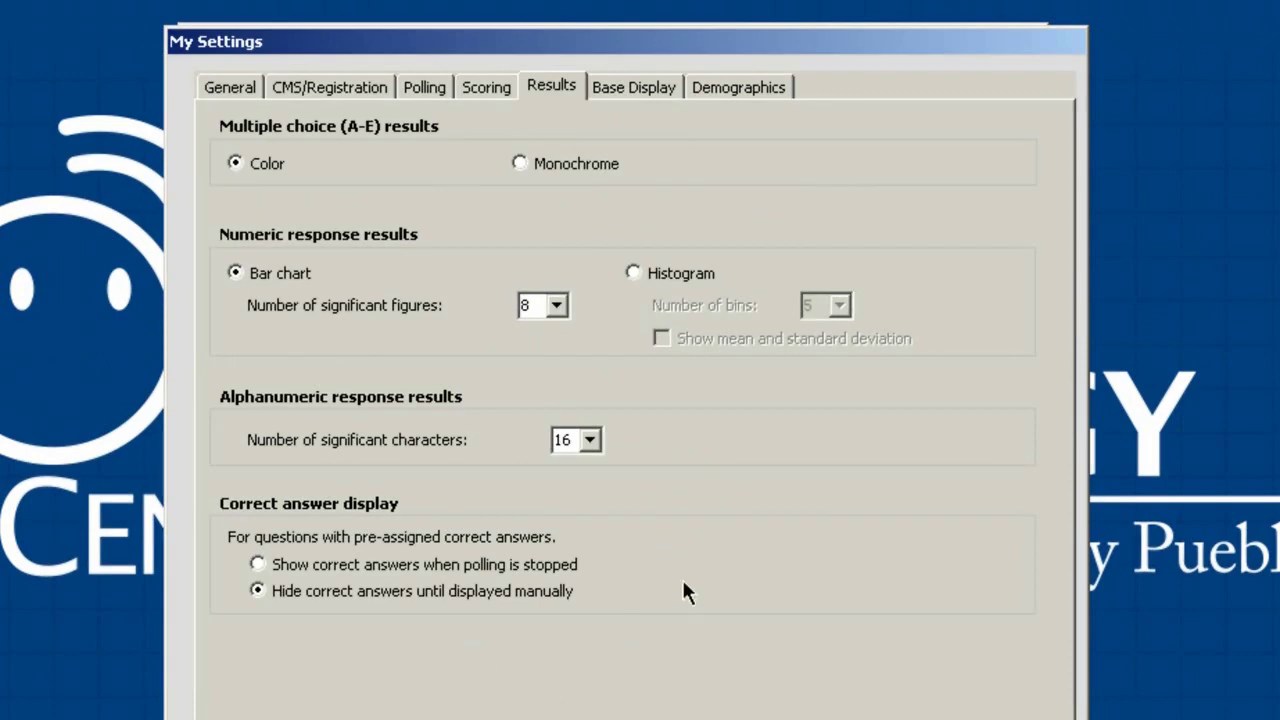
{"action": "left_click", "coordinate": [634, 88]}
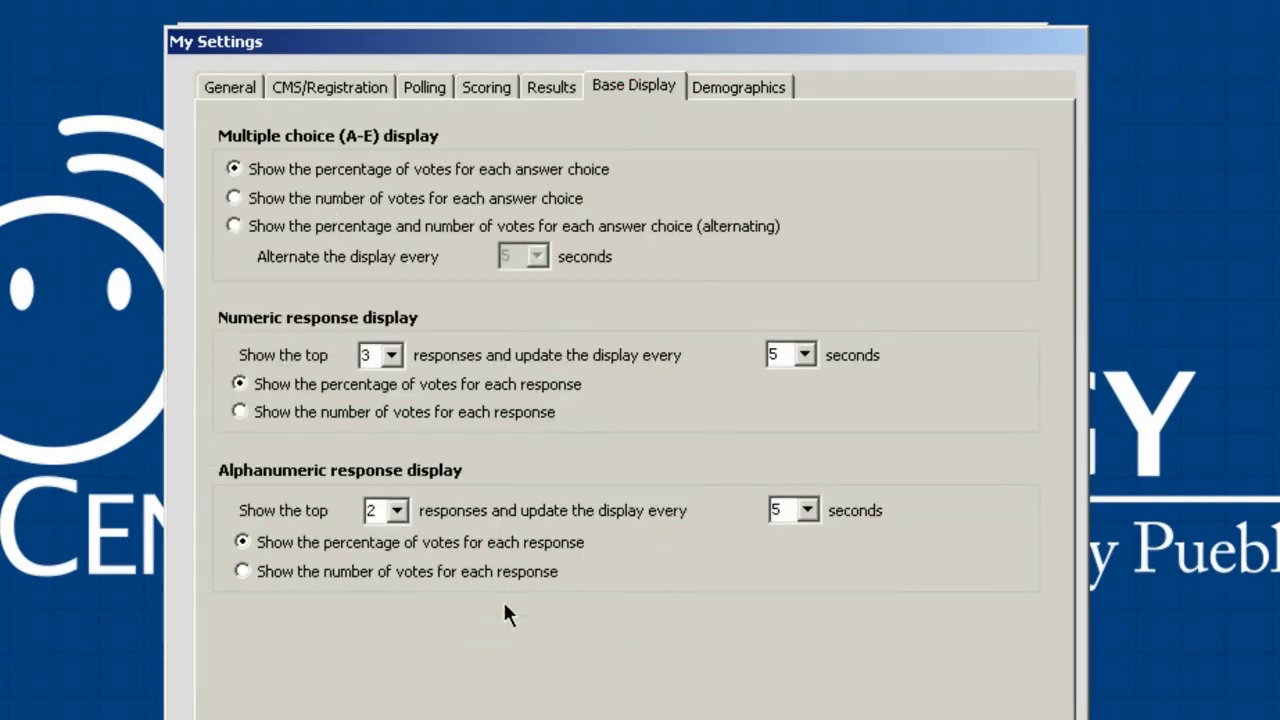
{"action": "left_click", "coordinate": [740, 88]}
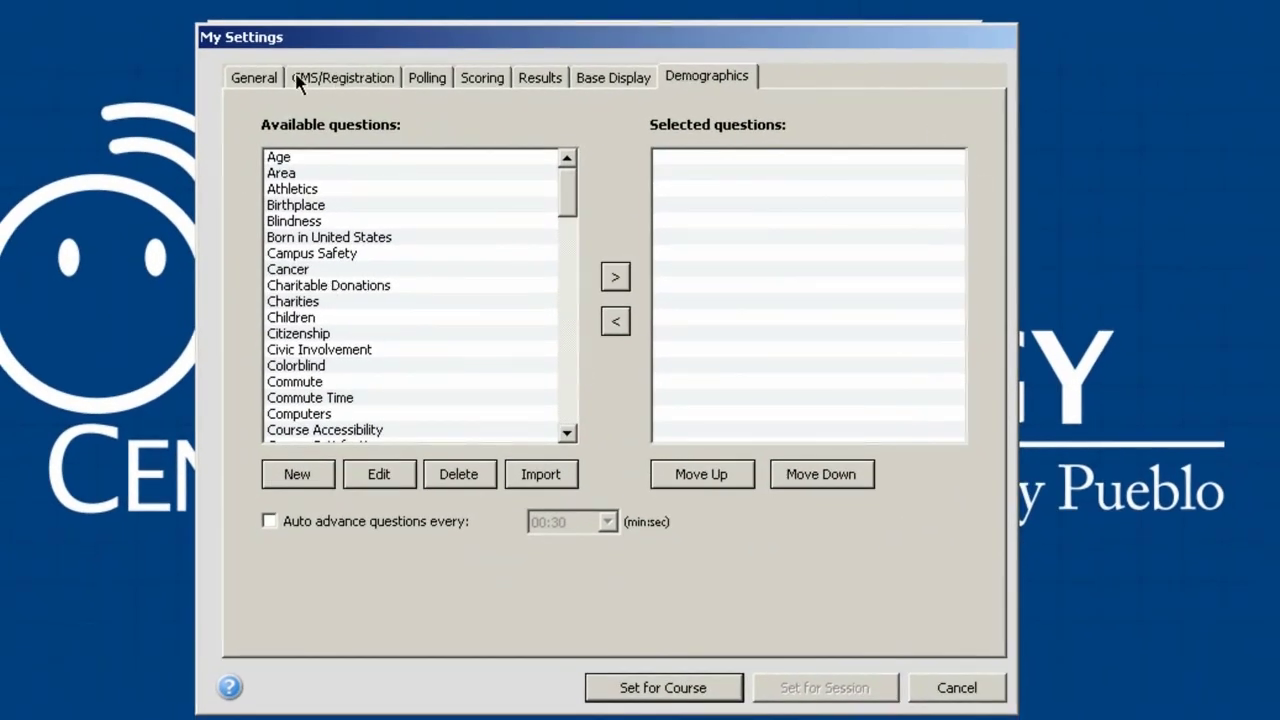
{"action": "left_click", "coordinate": [668, 687]}
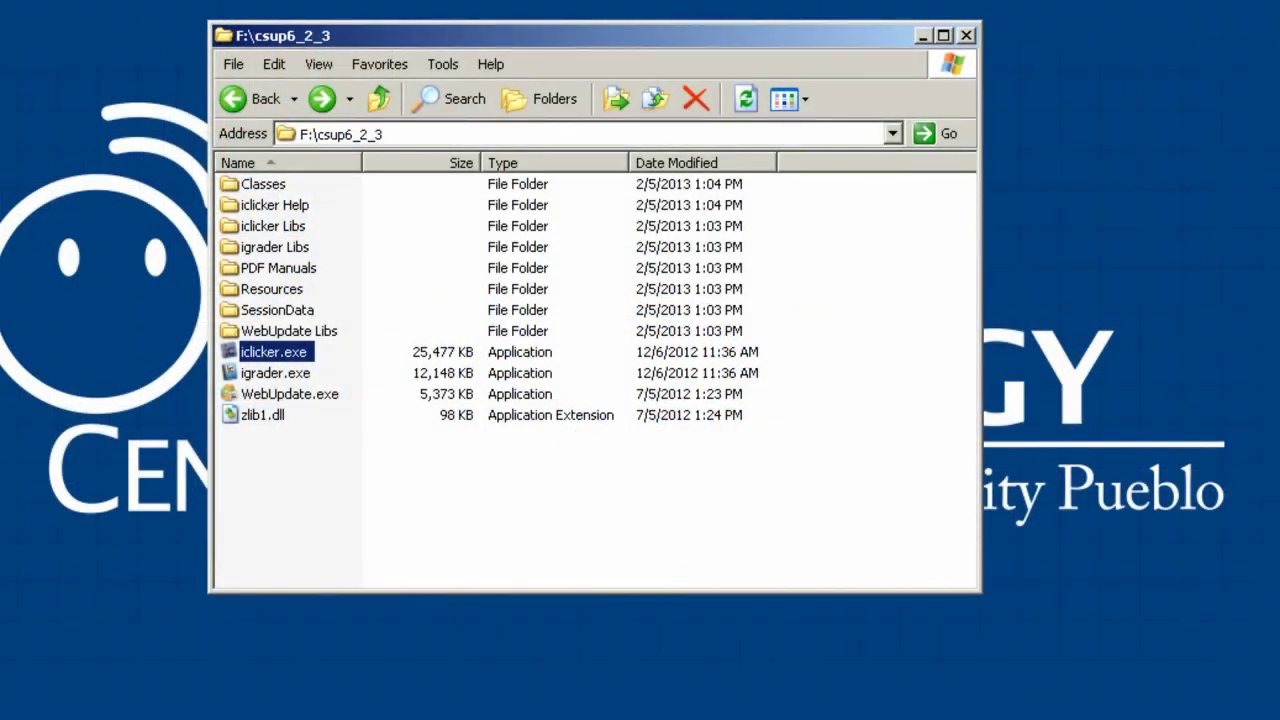
Step: Relaunch iclicker.exe, choose Iclicker 101 and start a session, declining the base frequency change
{"action": "double_click", "coordinate": [240, 350]}
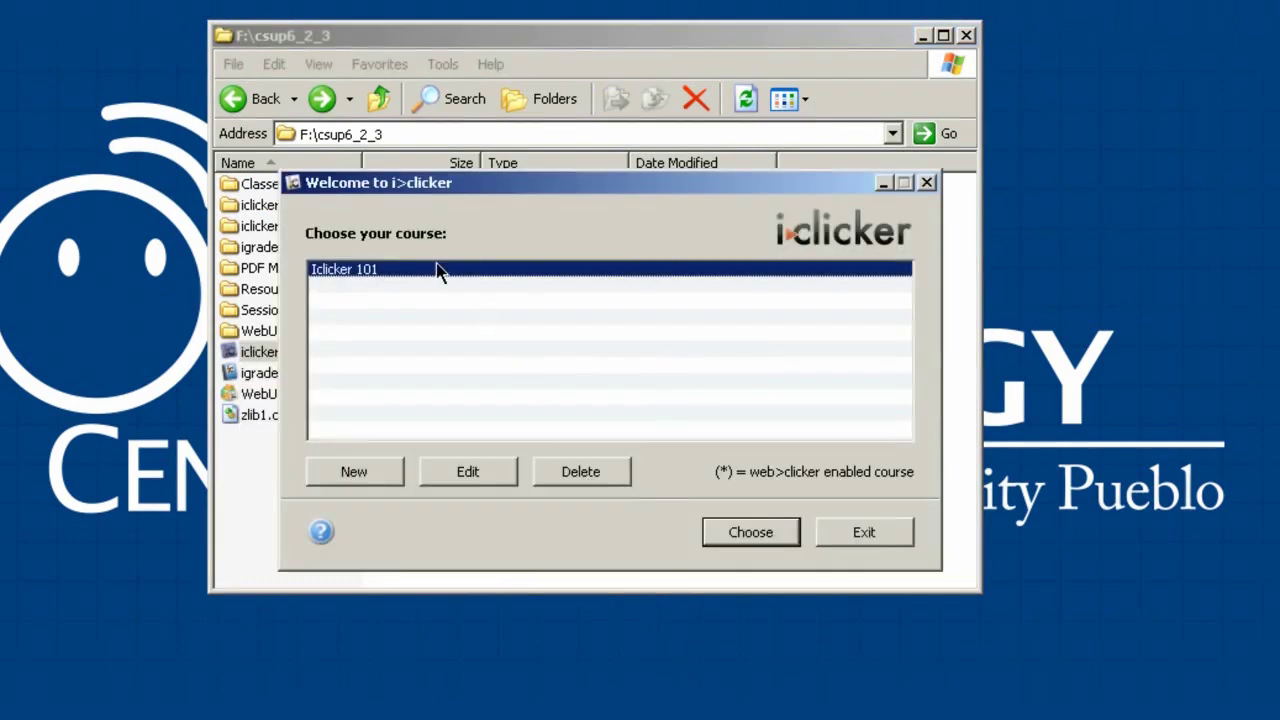
{"action": "left_click", "coordinate": [777, 531]}
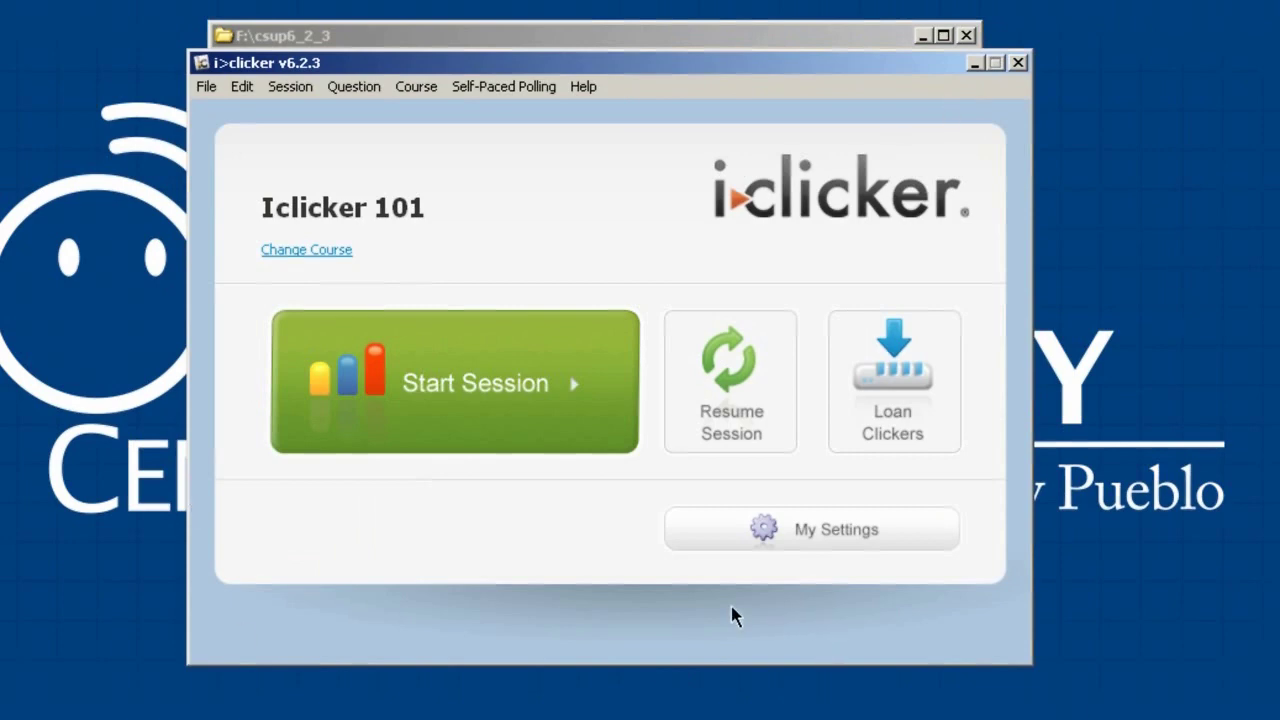
{"action": "left_click", "coordinate": [505, 428]}
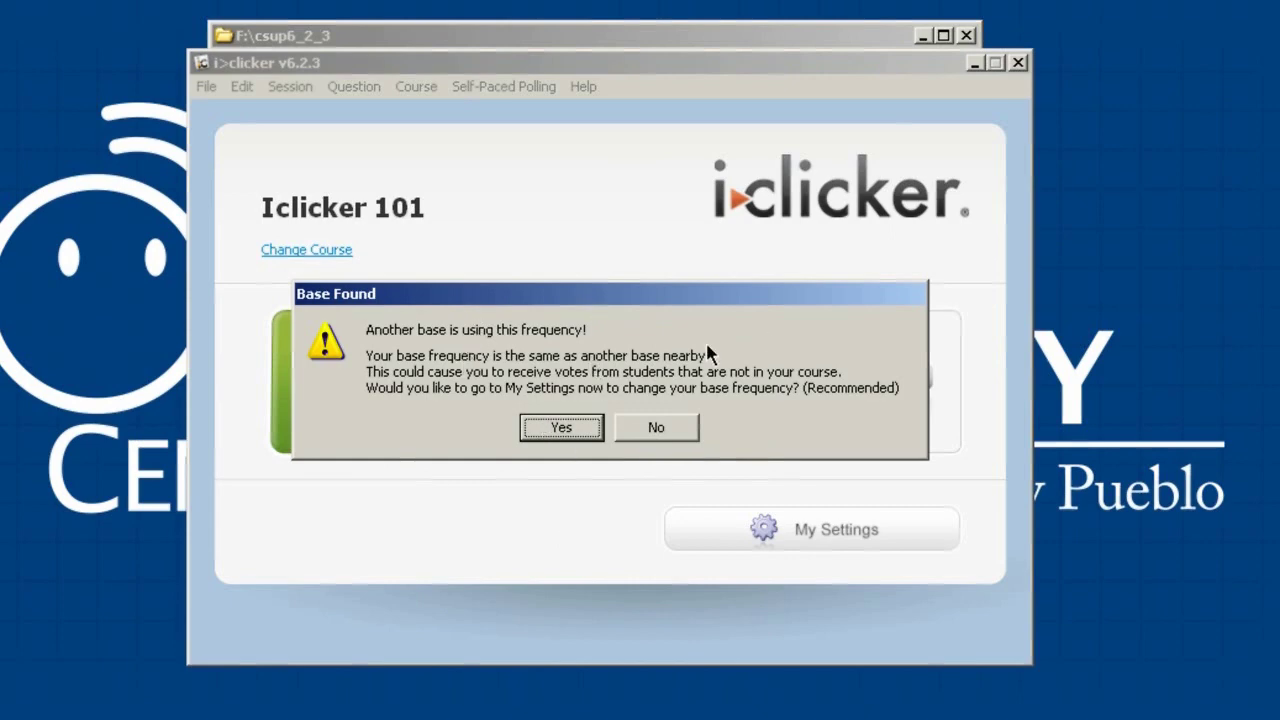
{"action": "left_click", "coordinate": [650, 426]}
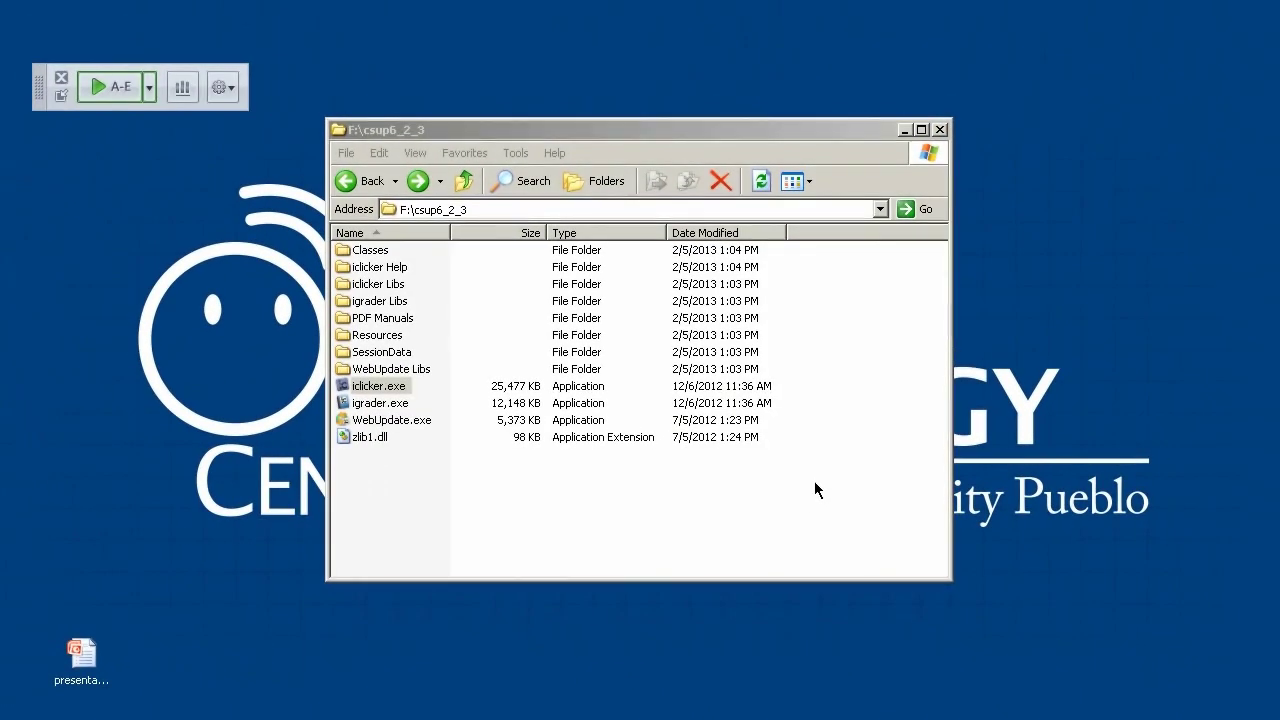
Step: Minimize the folder window and arrange the floating polling toolbar next to an opened Results Chart
{"action": "left_click", "coordinate": [905, 130]}
{"action": "left_click_drag", "start_coordinate": [38, 95], "coordinate": [517, 111]}
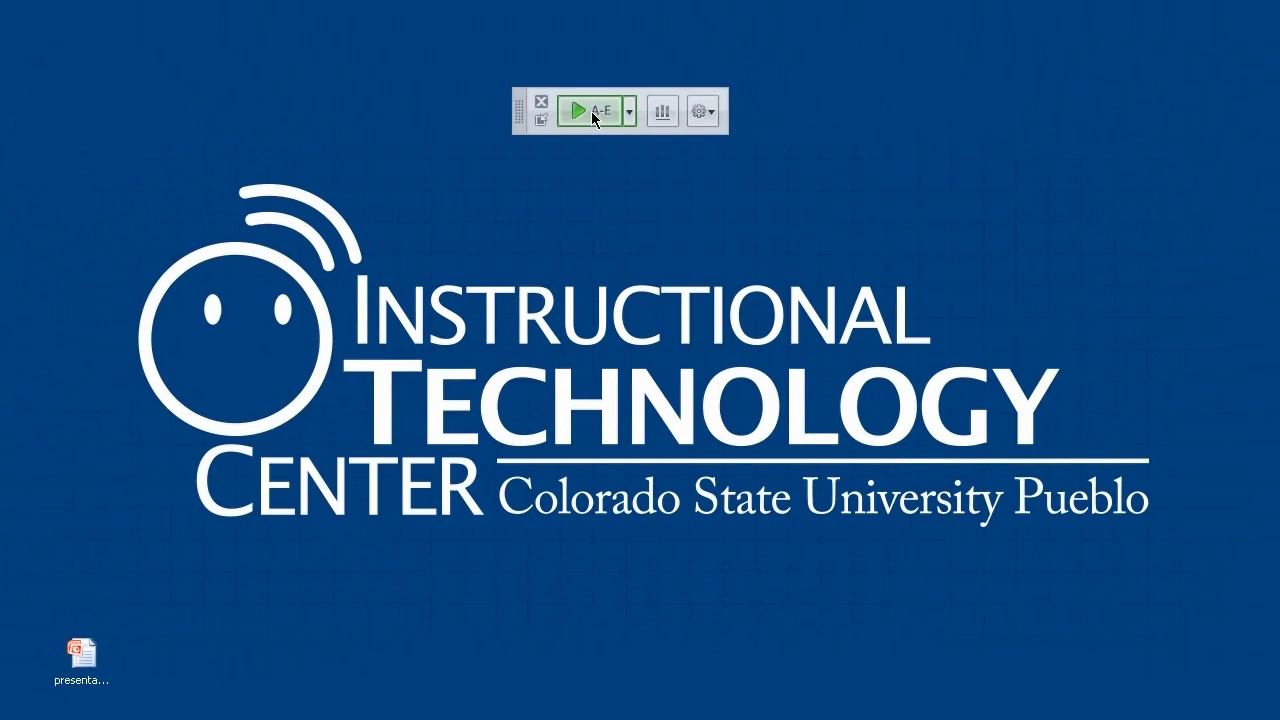
{"action": "left_click", "coordinate": [662, 111]}
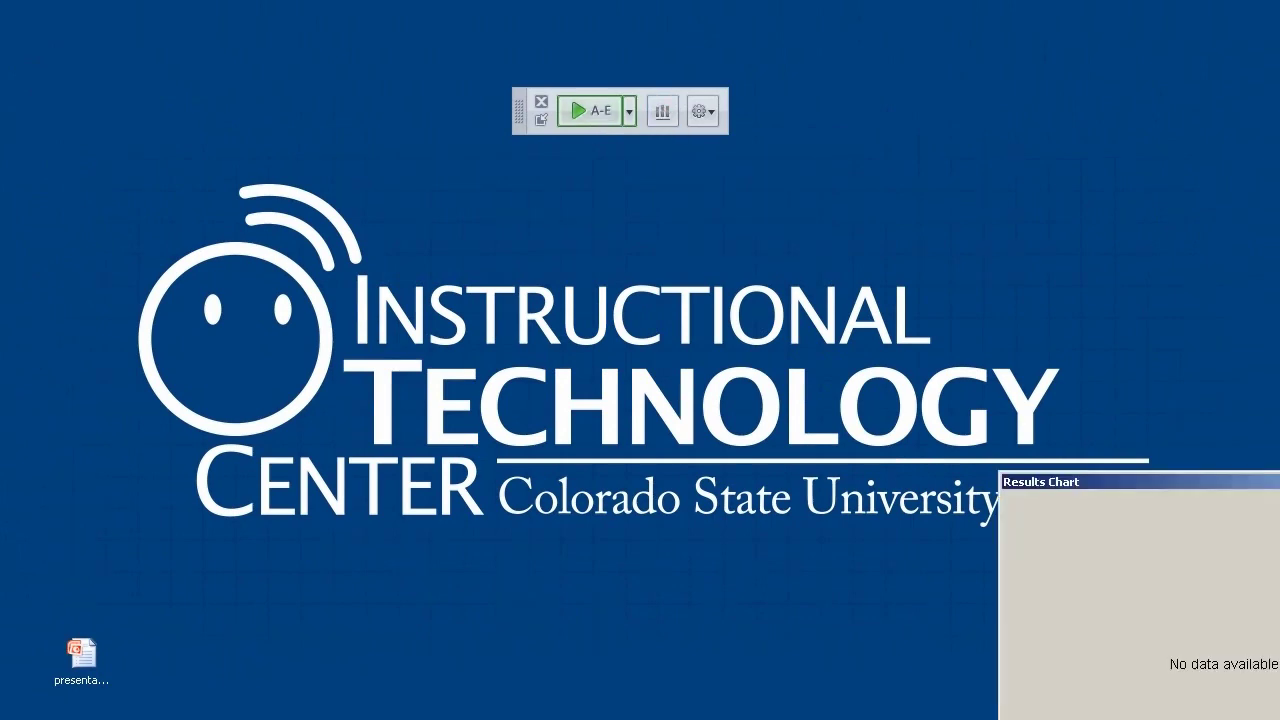
{"action": "left_click_drag", "start_coordinate": [519, 121], "coordinate": [350, 118]}
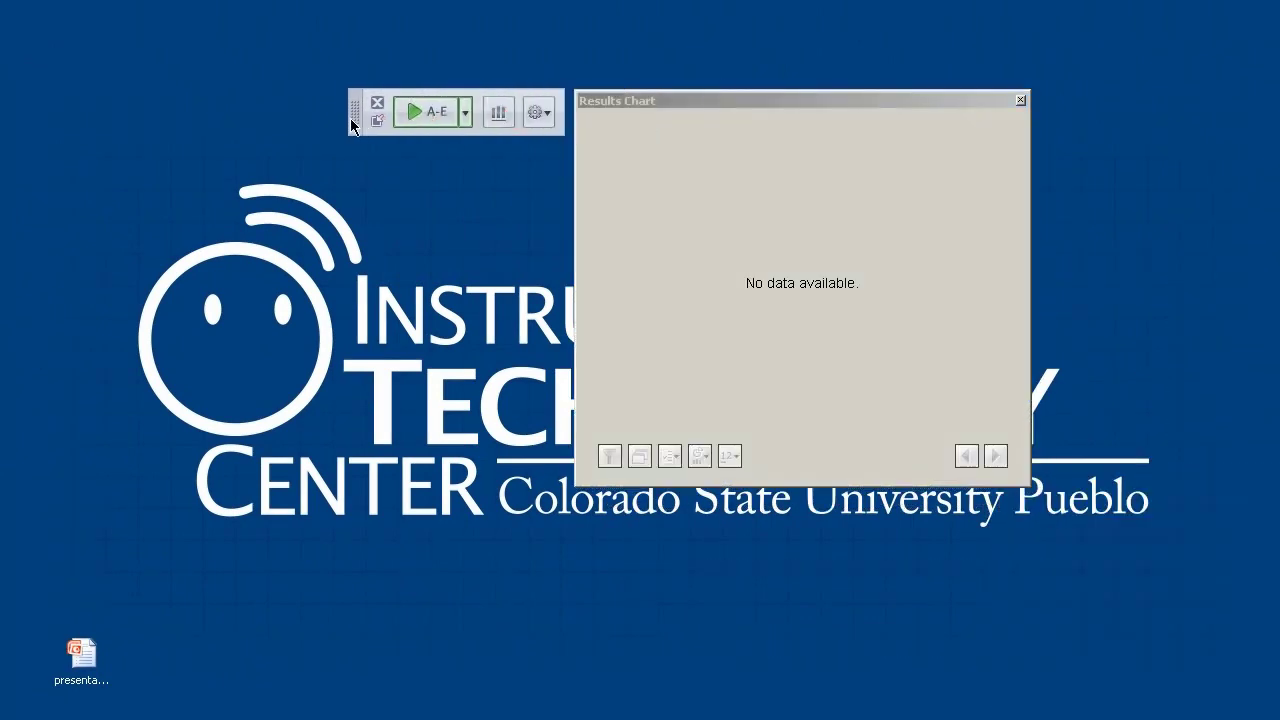
Step: Look through the session options, including Question On The Fly, and the question types available for polling
{"action": "left_click", "coordinate": [535, 115]}
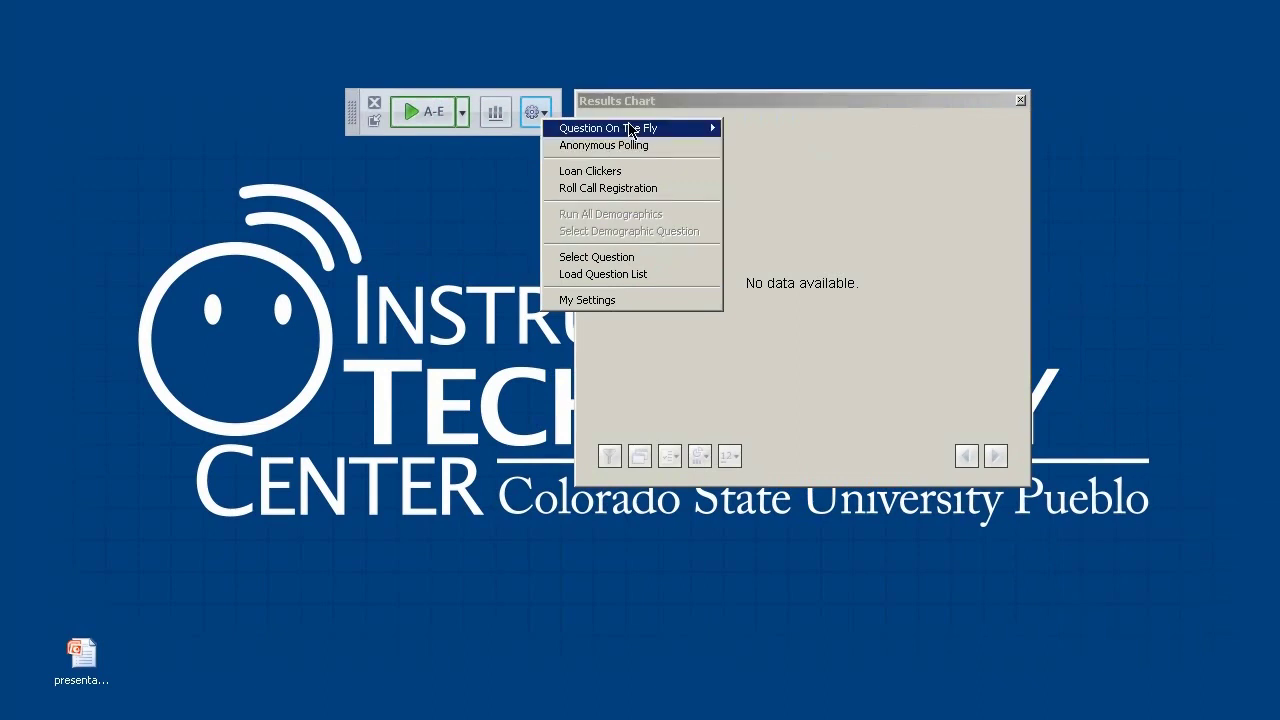
{"action": "mouse_move", "coordinate": [630, 129]}
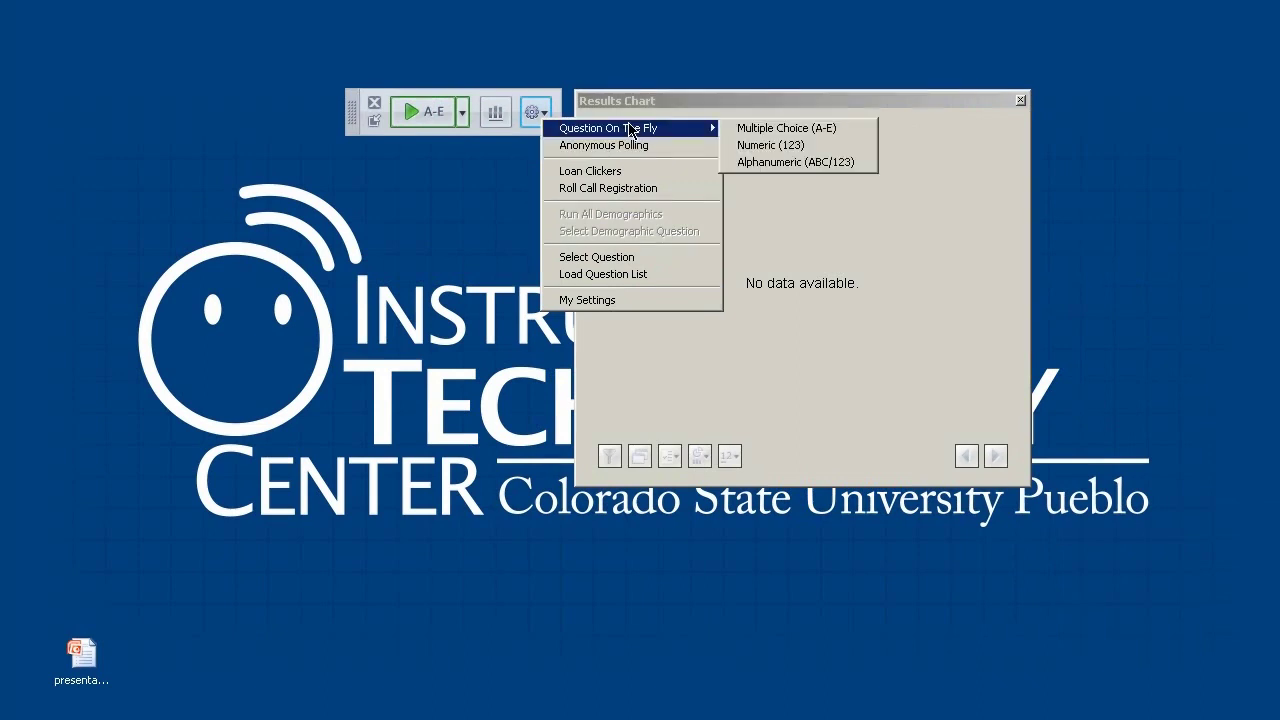
{"action": "left_click", "coordinate": [463, 114]}
{"action": "left_click", "coordinate": [463, 114]}
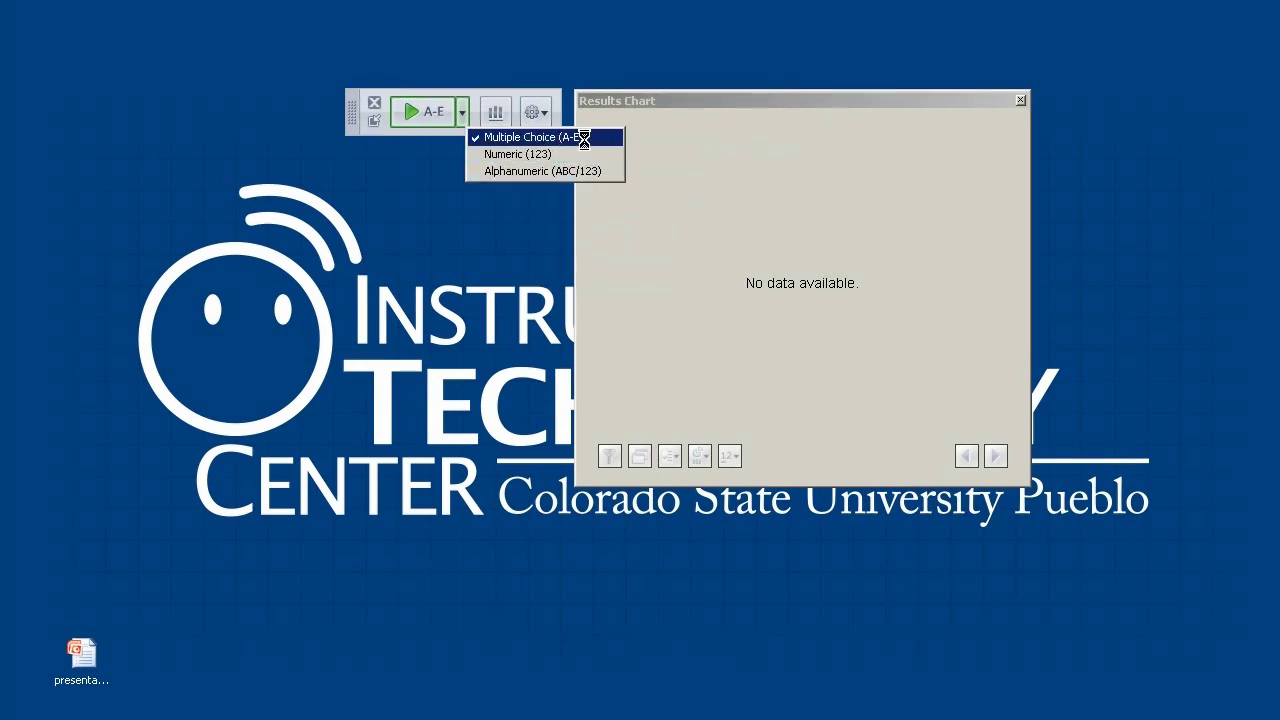
{"action": "left_click", "coordinate": [408, 261]}
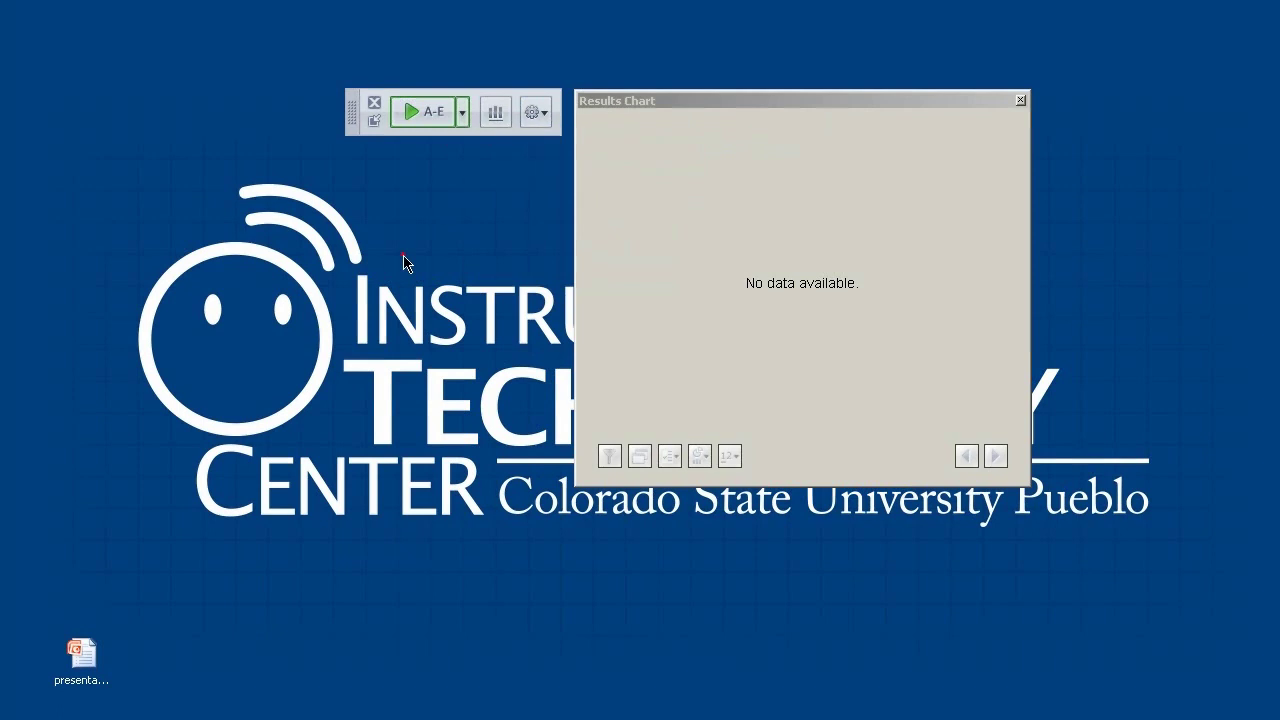
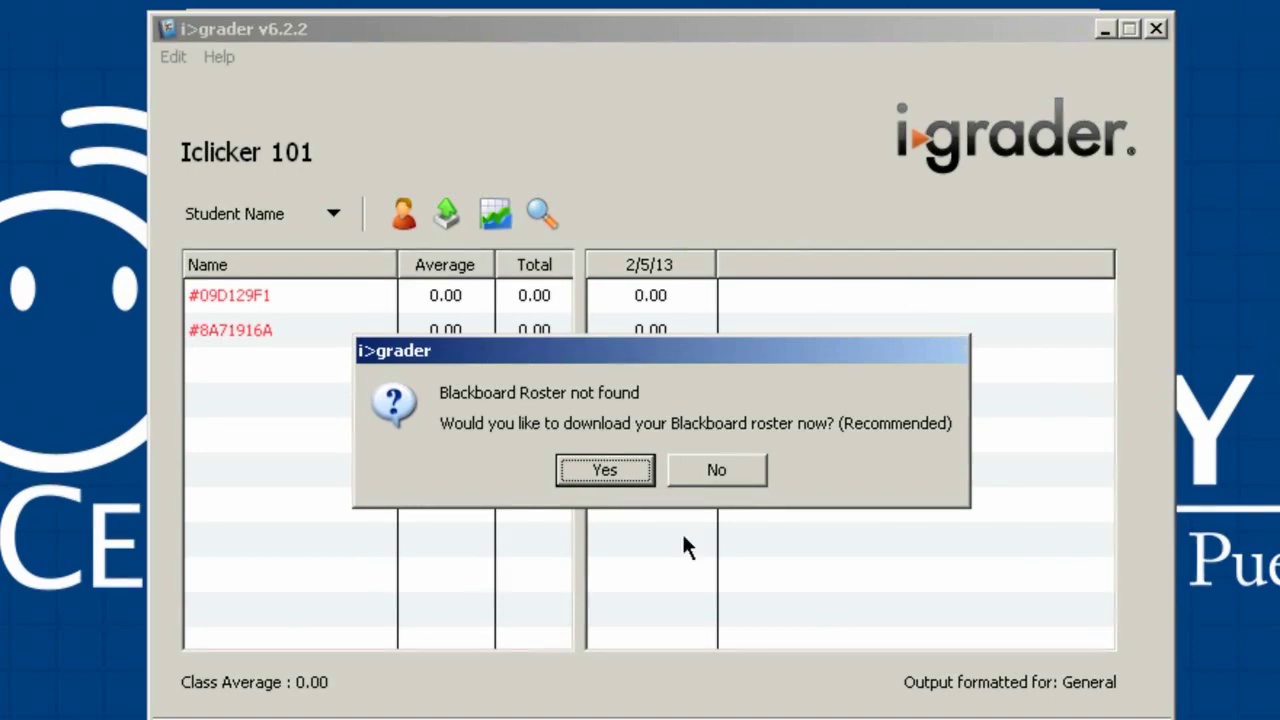
Step: In i>grader, decline the Blackboard roster download and dismiss the Session Summary Instructions so they are not shown again
{"action": "left_click", "coordinate": [719, 471]}
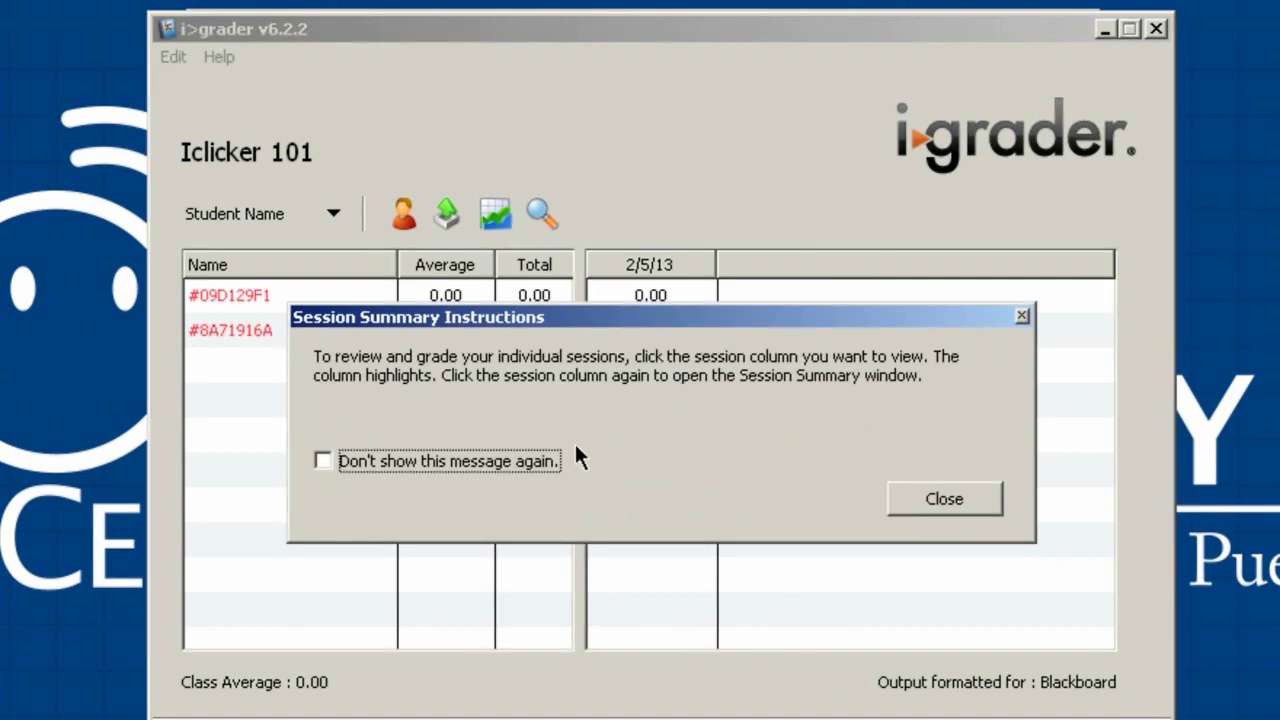
{"action": "left_click", "coordinate": [326, 460]}
{"action": "left_click", "coordinate": [989, 493]}
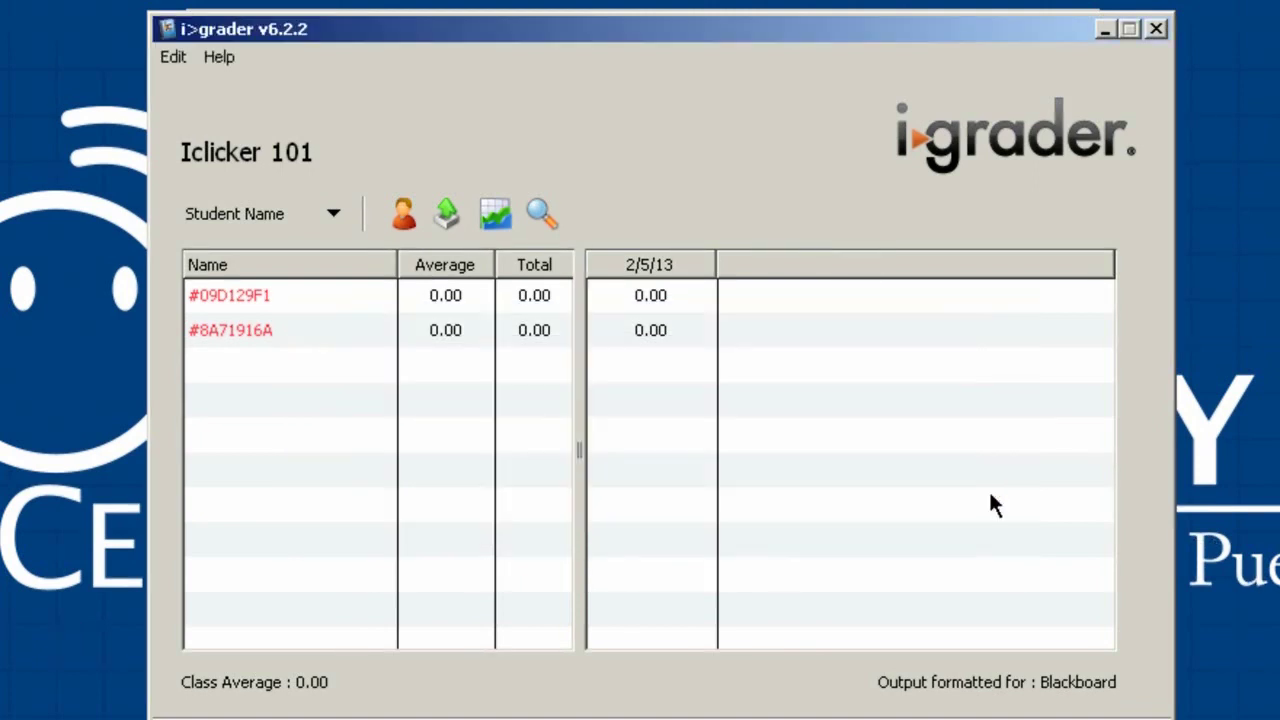
Step: Examine the two unregistered remote entries in the Iclicker 101 gradebook
{"action": "left_click", "coordinate": [266, 295]}
{"action": "left_click", "coordinate": [260, 325]}
{"action": "left_click", "coordinate": [264, 296]}
{"action": "left_click", "coordinate": [262, 332]}
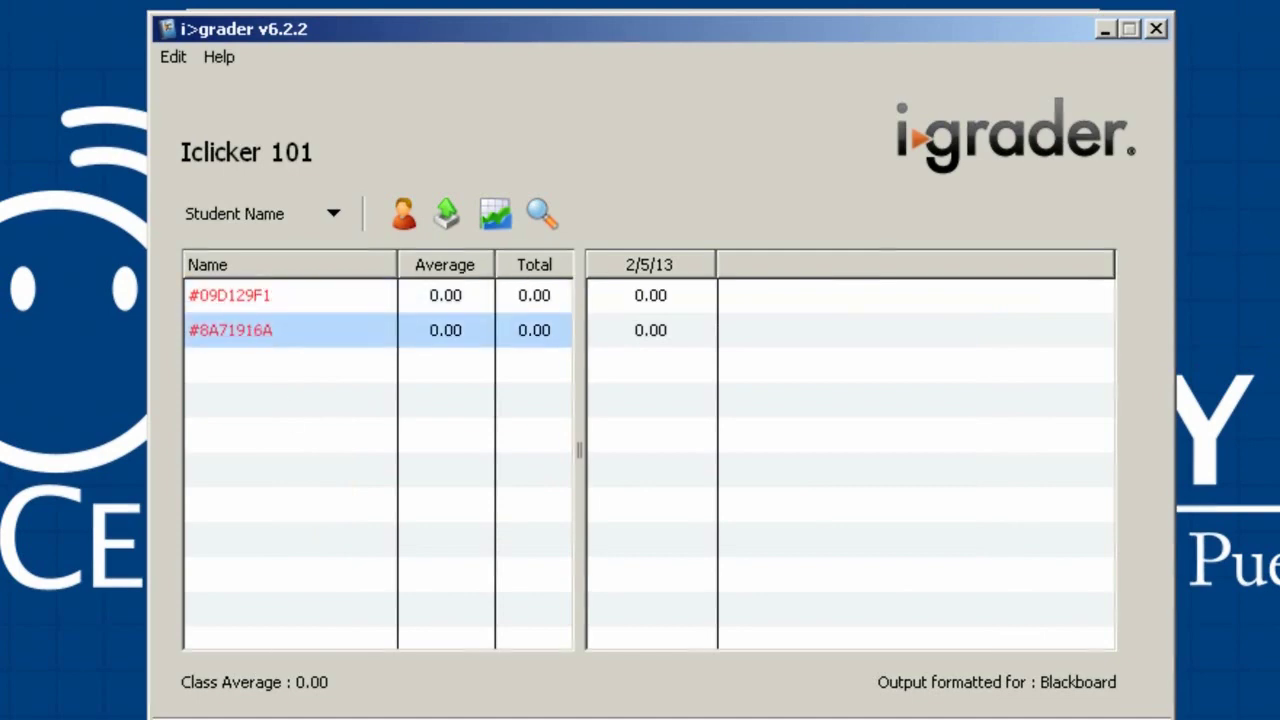
{"action": "left_click", "coordinate": [248, 296]}
{"action": "left_click", "coordinate": [248, 333]}
{"action": "left_click", "coordinate": [252, 300]}
{"action": "left_click", "coordinate": [251, 330]}
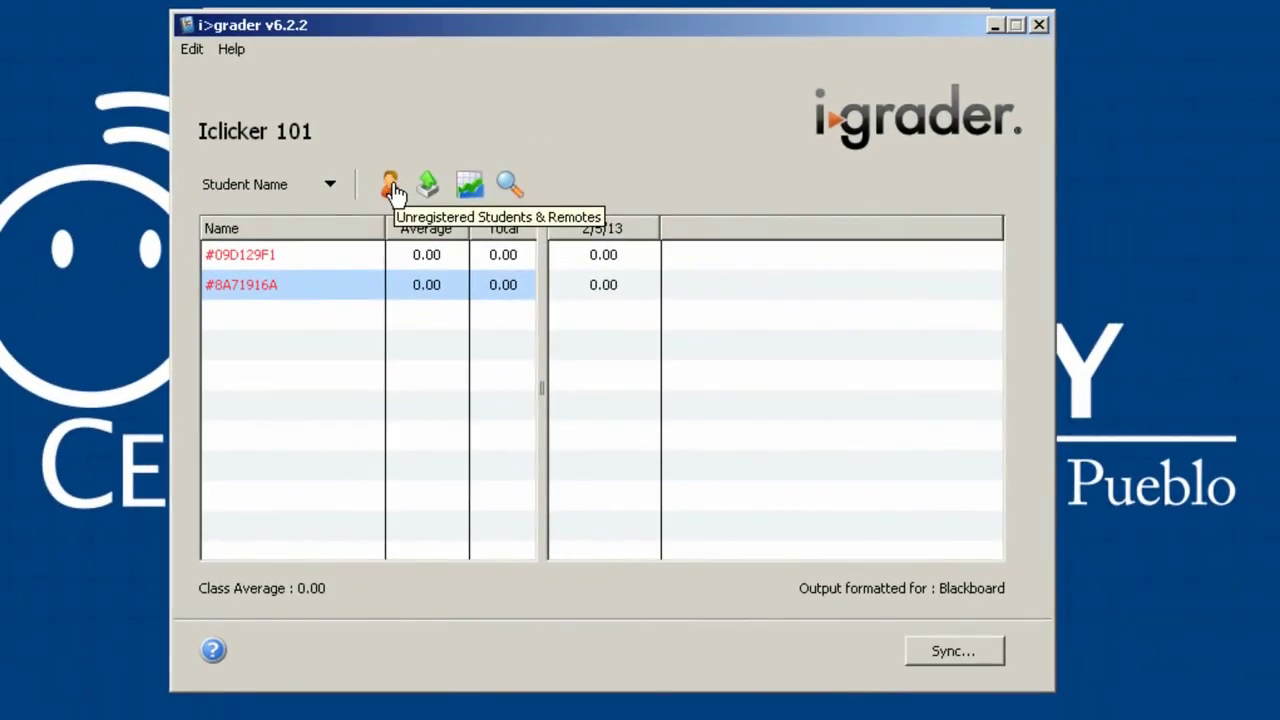
Step: Review the lists of unregistered i>clickers and unregistered students, and view the session export options without exporting anything
{"action": "left_click", "coordinate": [403, 213]}
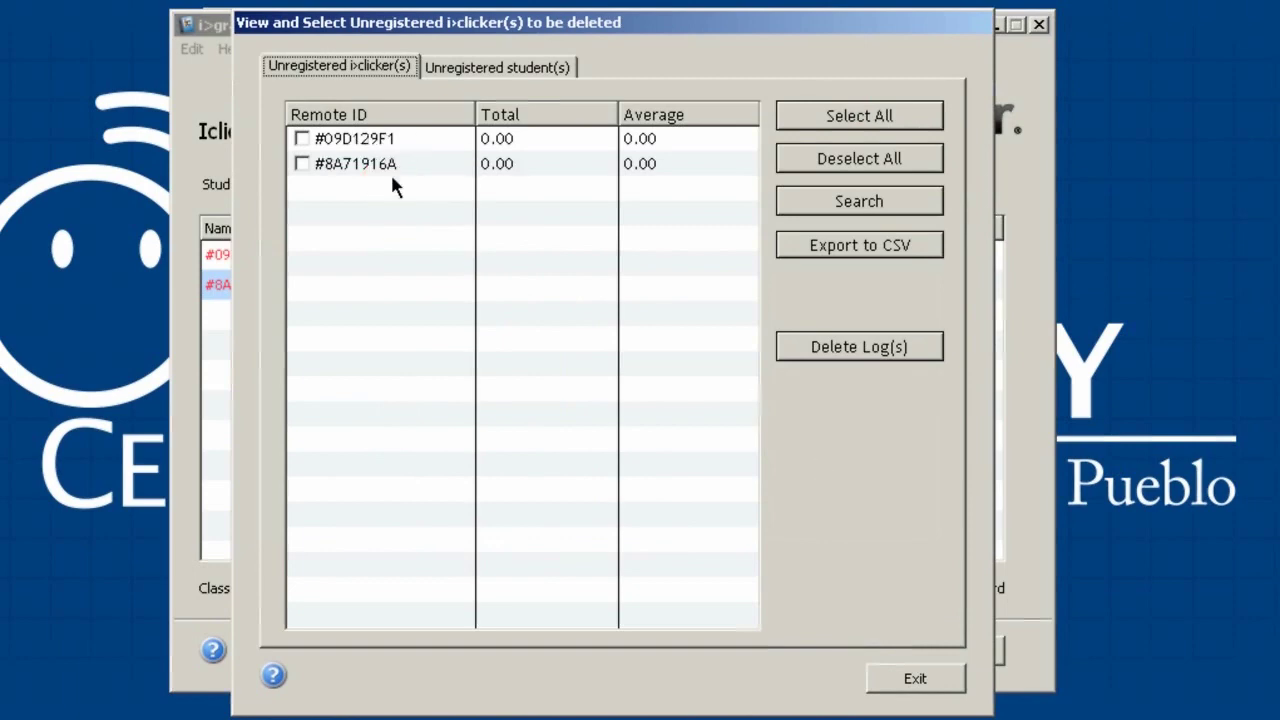
{"action": "left_click", "coordinate": [442, 68]}
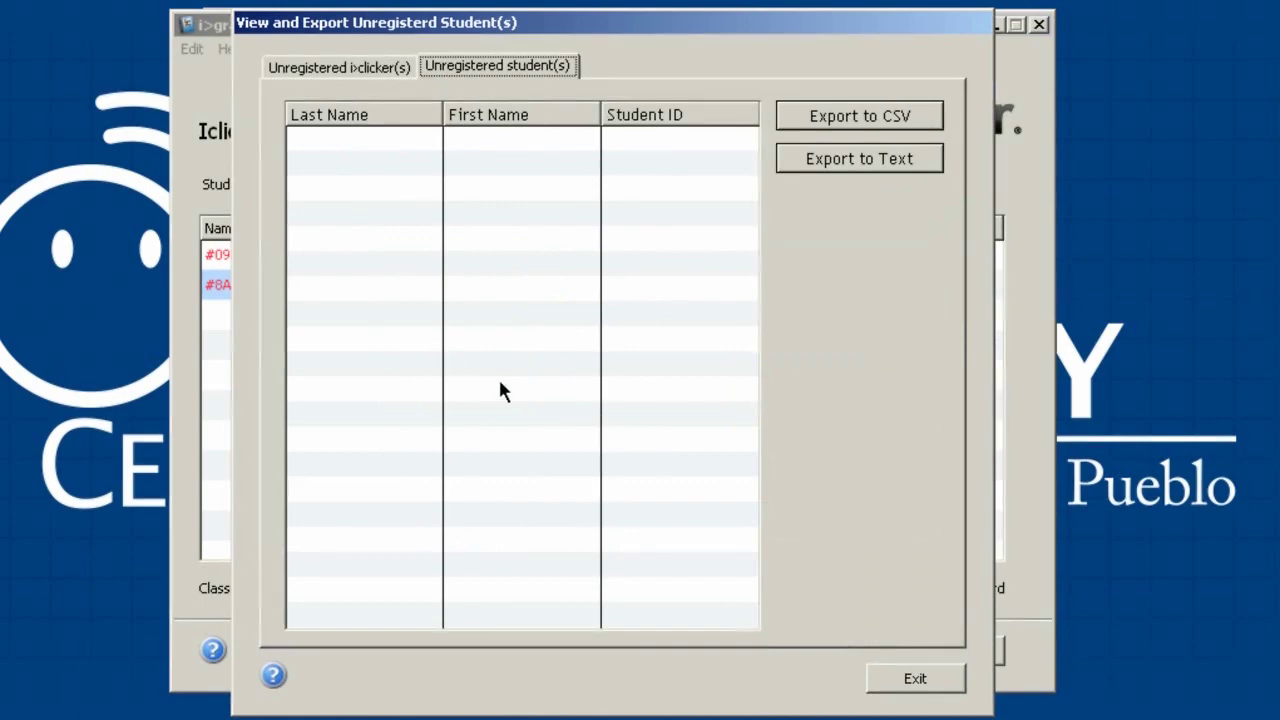
{"action": "left_click", "coordinate": [347, 70]}
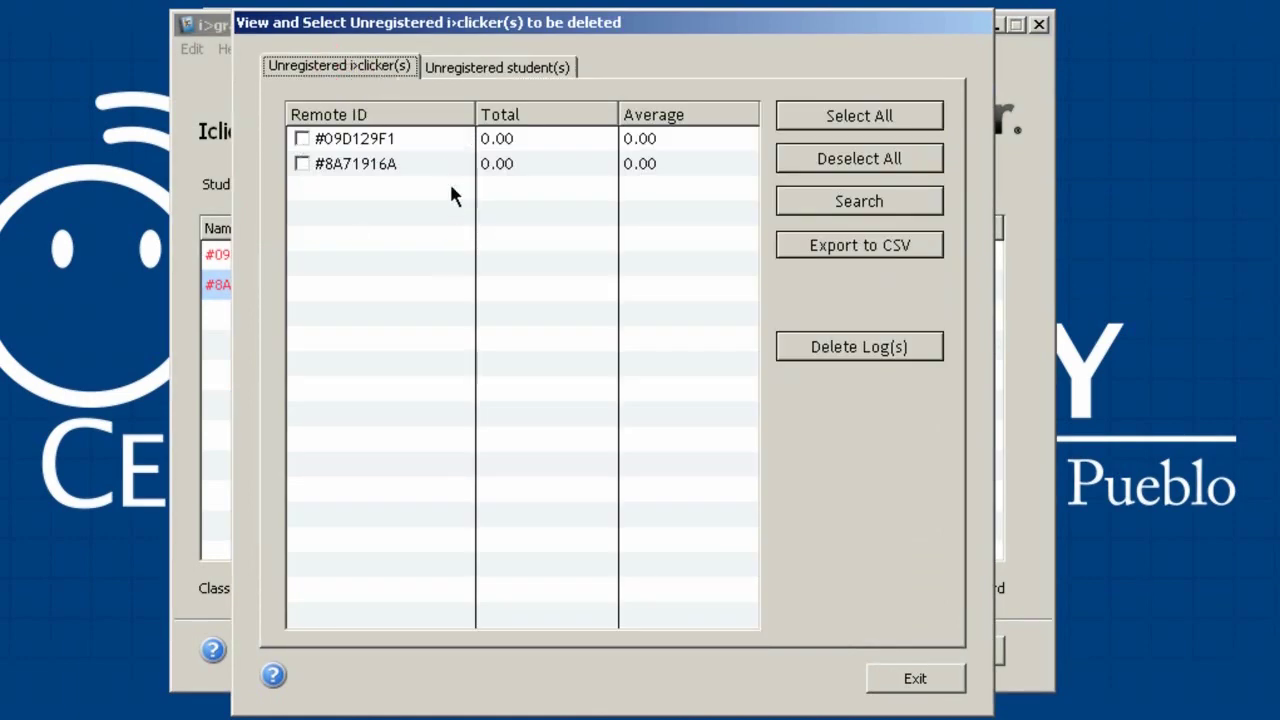
{"action": "left_click", "coordinate": [915, 679]}
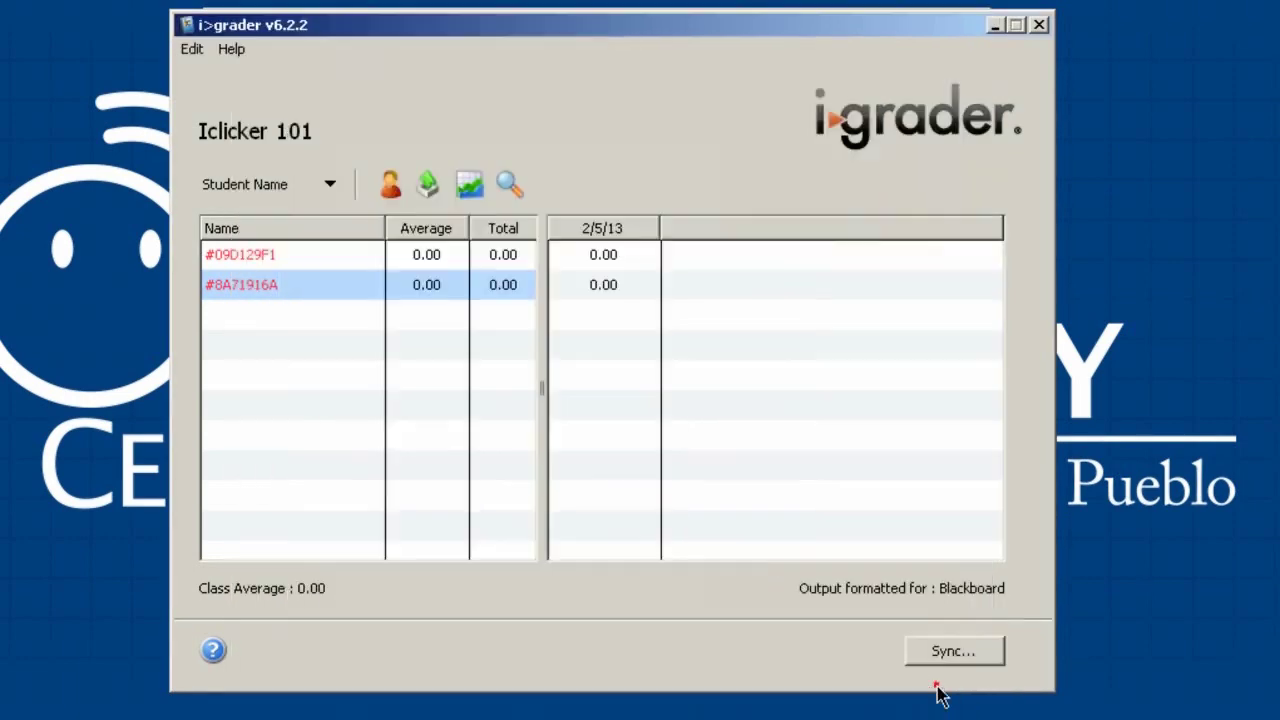
{"action": "left_click", "coordinate": [428, 190]}
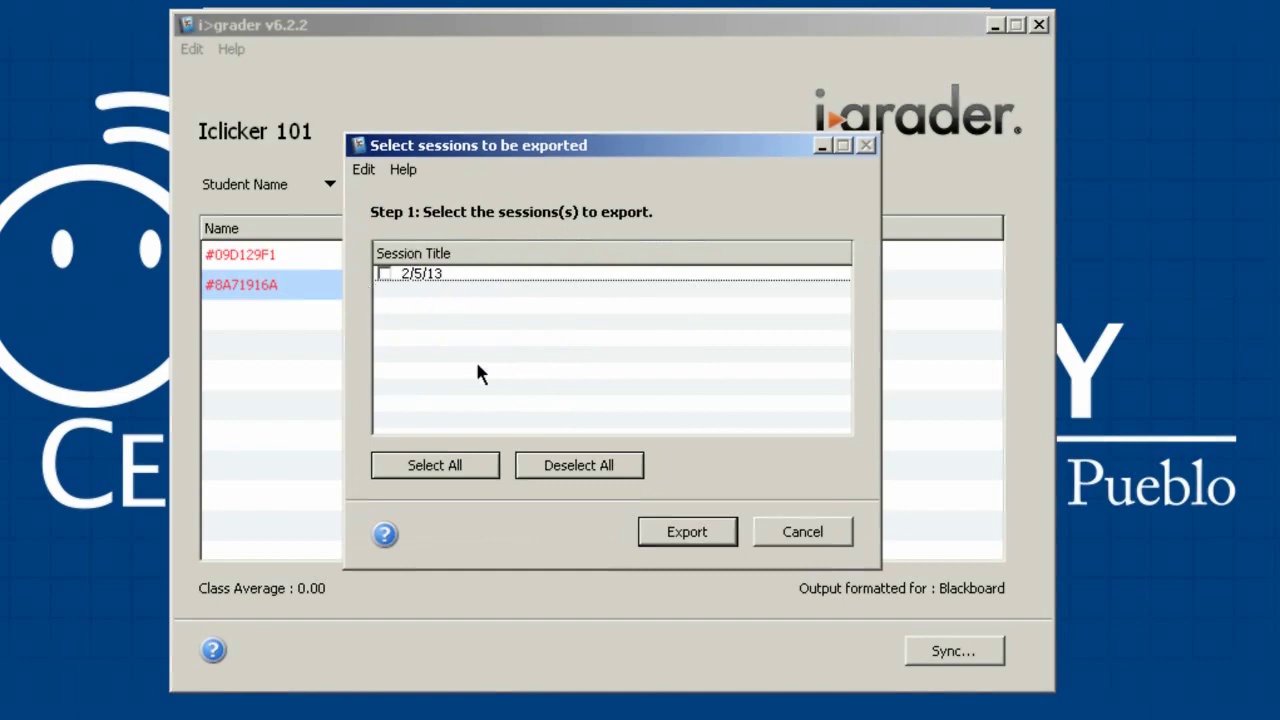
{"action": "left_click", "coordinate": [817, 538]}
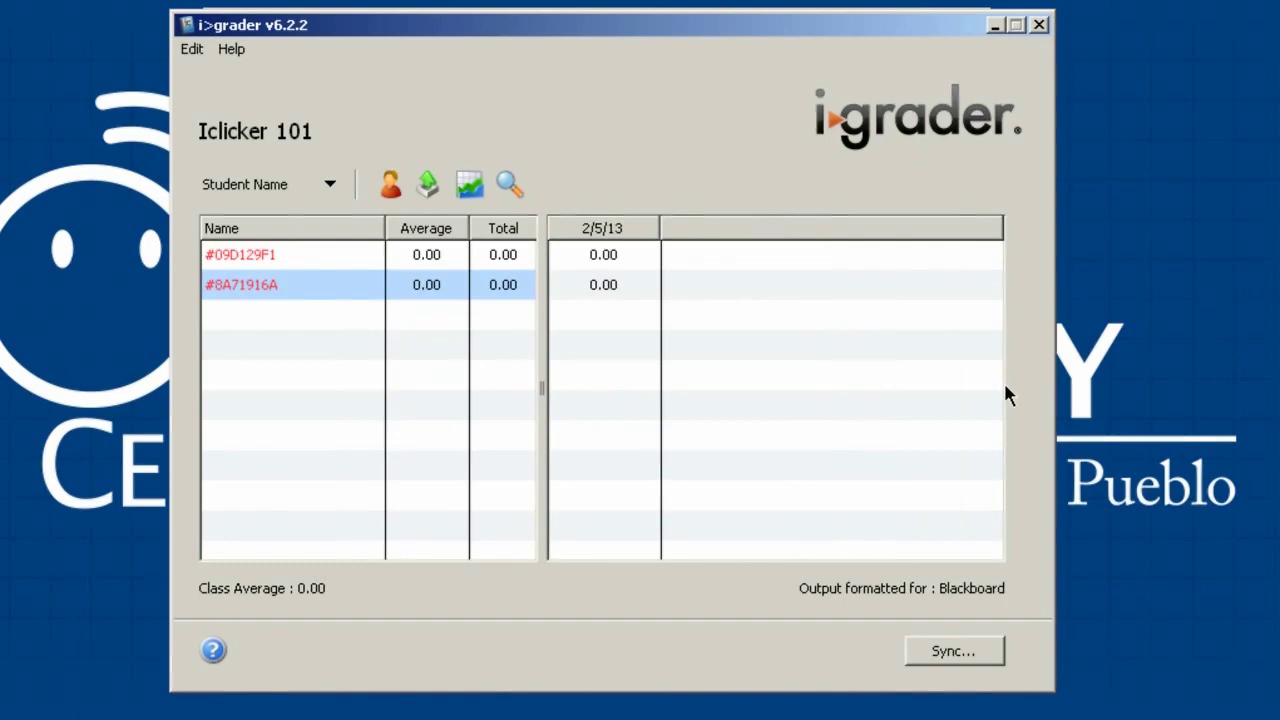
Step: Open the 2/5/13 session summary, view Question 1's screenshot, and save A as the correct answer
{"action": "left_click", "coordinate": [644, 287]}
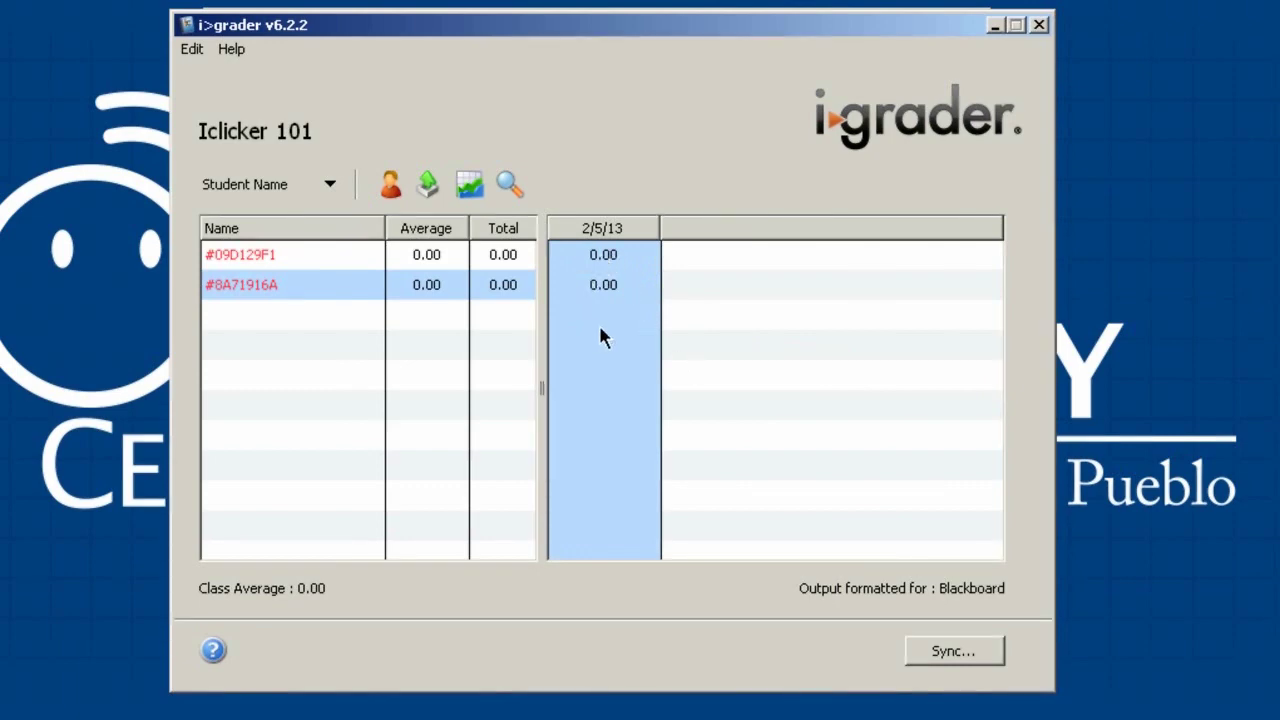
{"action": "double_click", "coordinate": [618, 286]}
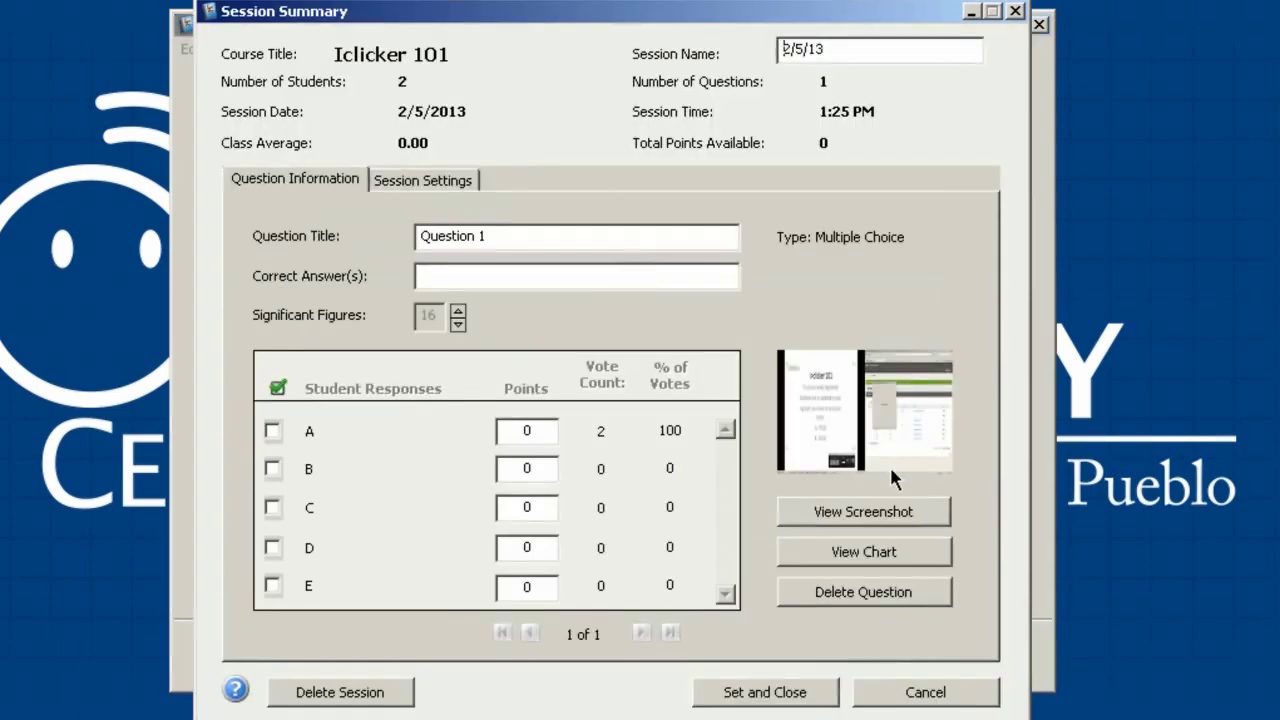
{"action": "left_click", "coordinate": [867, 516]}
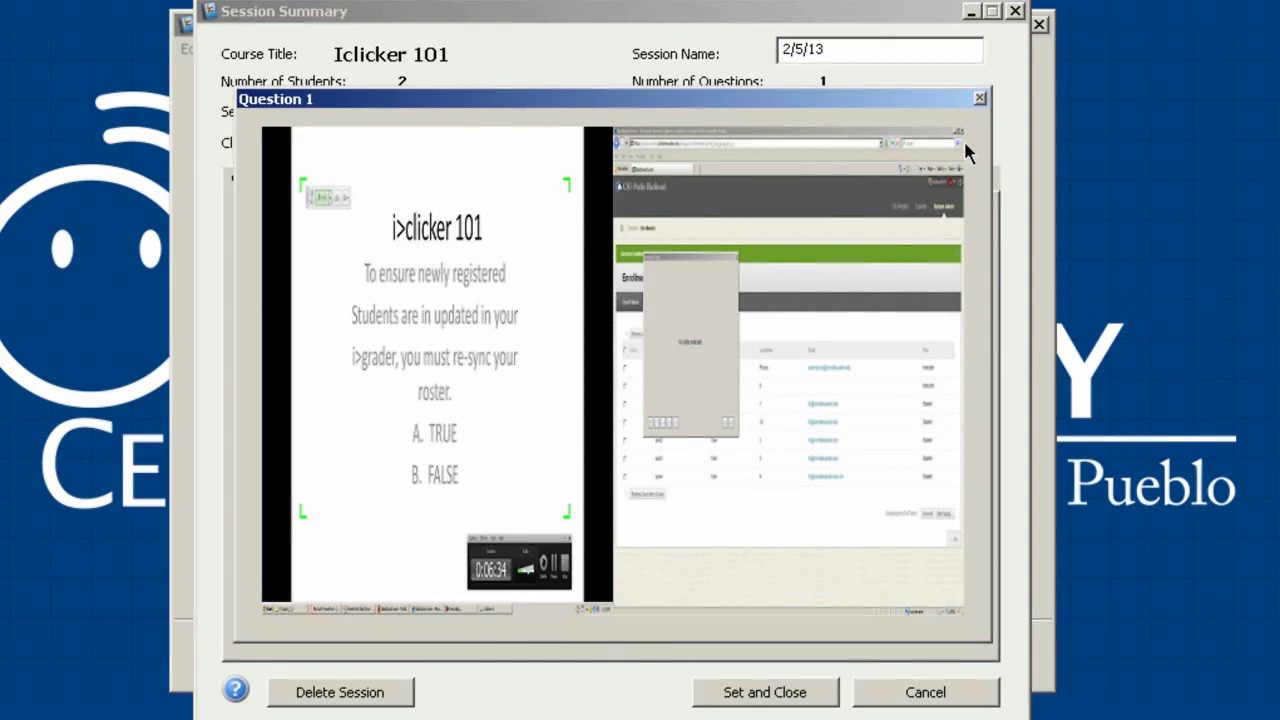
{"action": "left_click", "coordinate": [979, 99]}
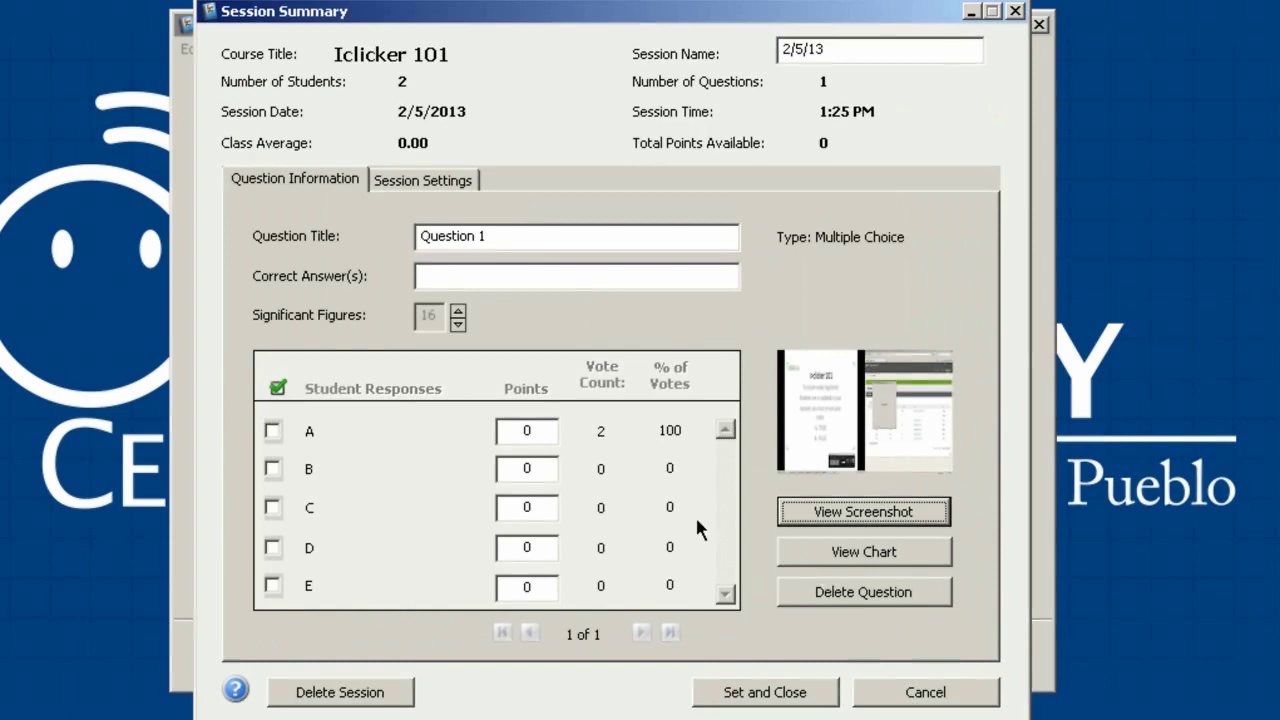
{"action": "left_click", "coordinate": [276, 430]}
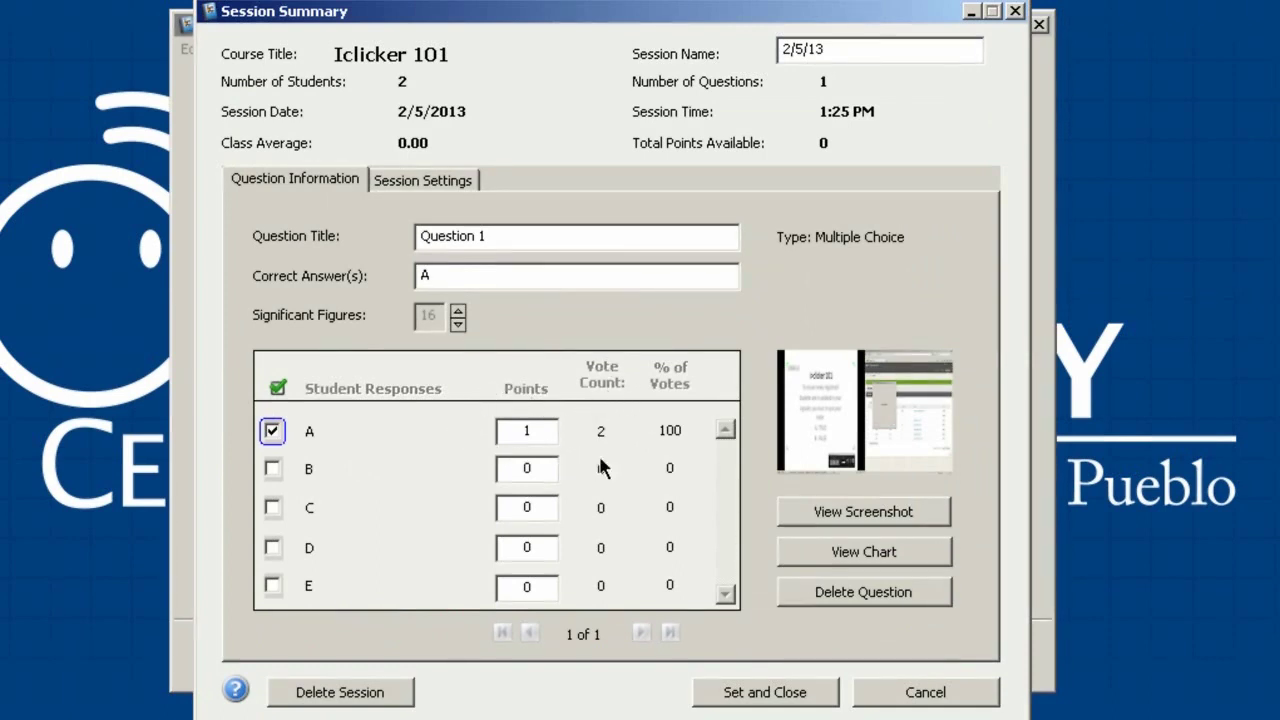
{"action": "left_click", "coordinate": [790, 695]}
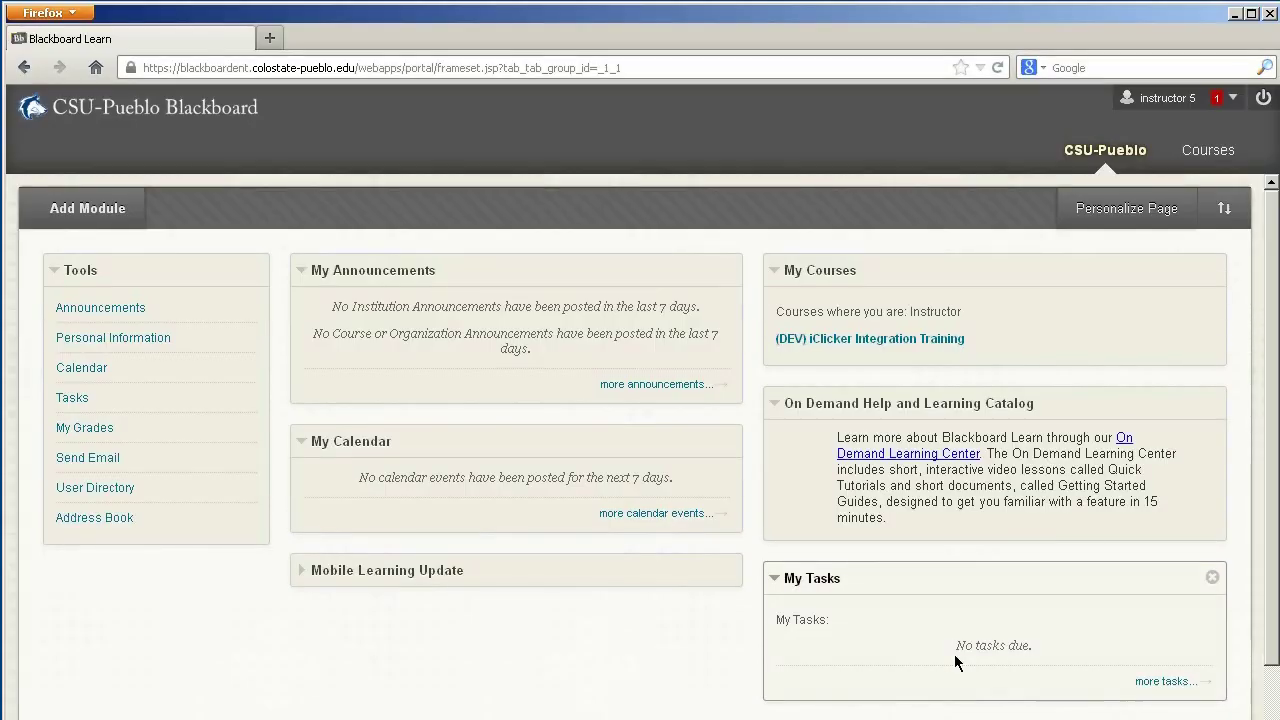
Step: In Blackboard in Firefox, open the i>clicker Instructor Tools of the (DEV) iClicker Integration Training course
{"action": "left_click", "coordinate": [867, 340]}
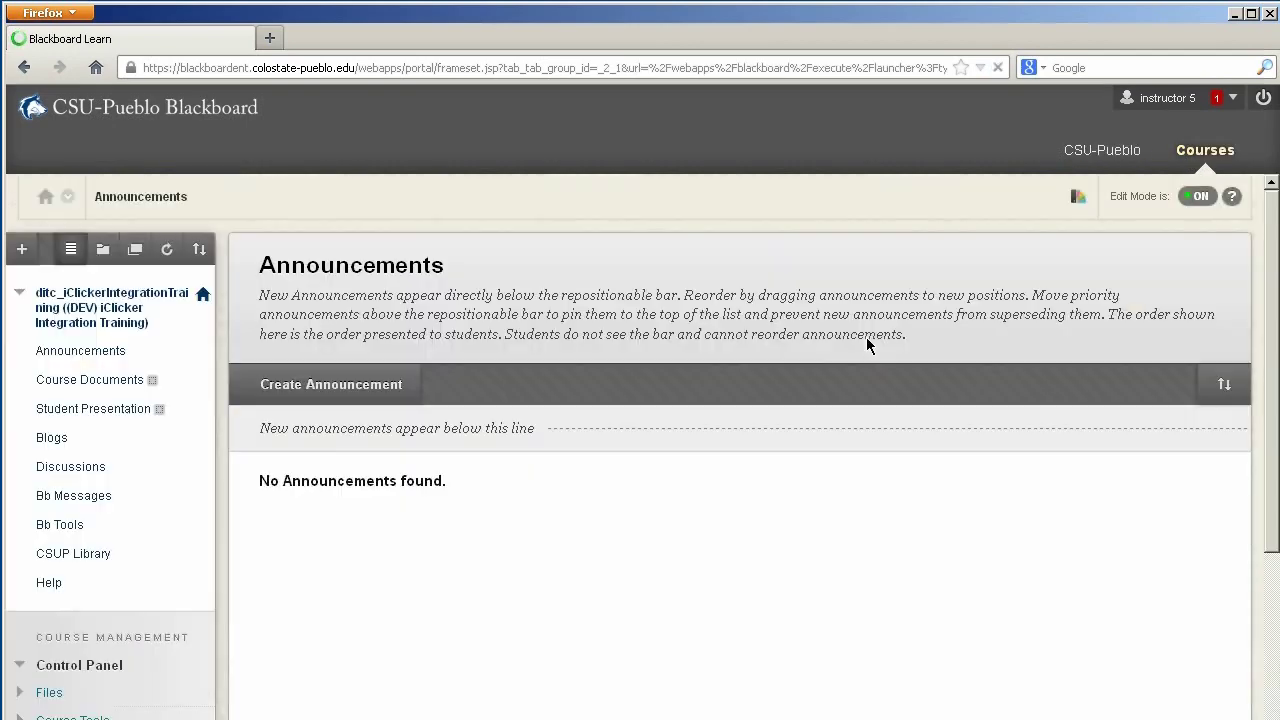
{"action": "scroll", "coordinate": [82, 326], "scroll_direction": "down", "scroll_amount": 1}
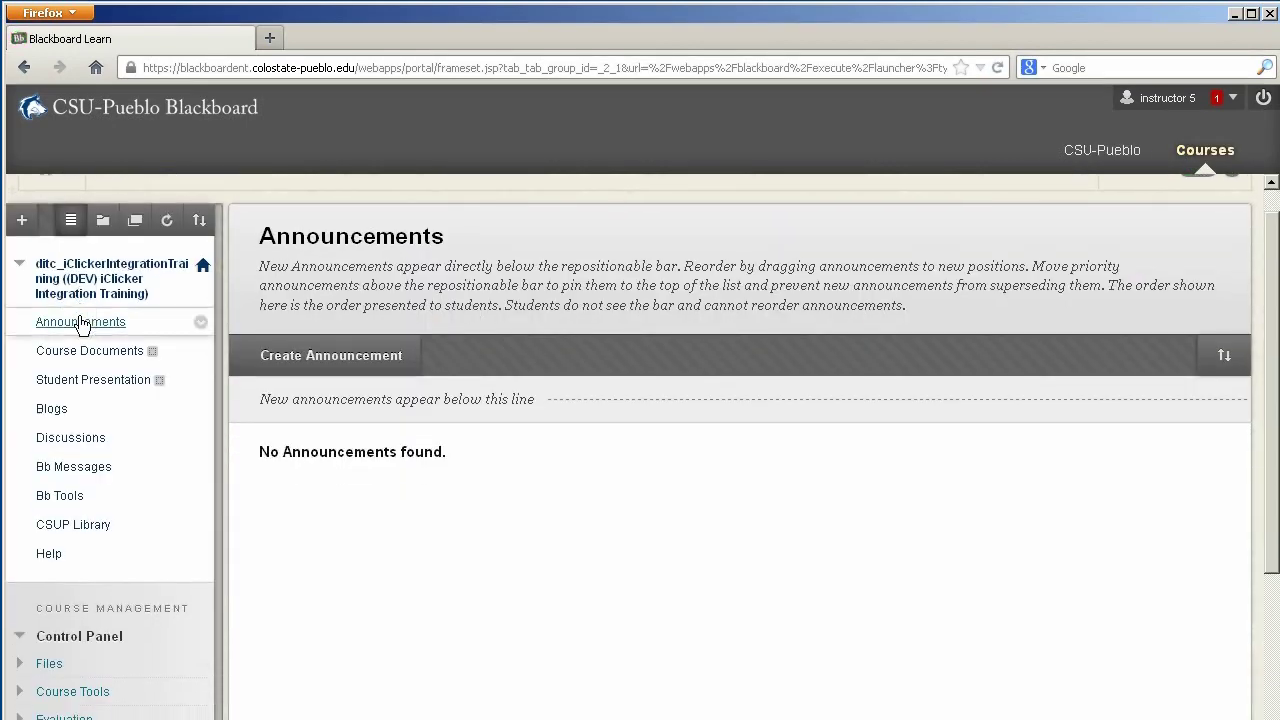
{"action": "scroll", "coordinate": [85, 330], "scroll_direction": "down", "scroll_amount": 4}
{"action": "left_click", "coordinate": [92, 488]}
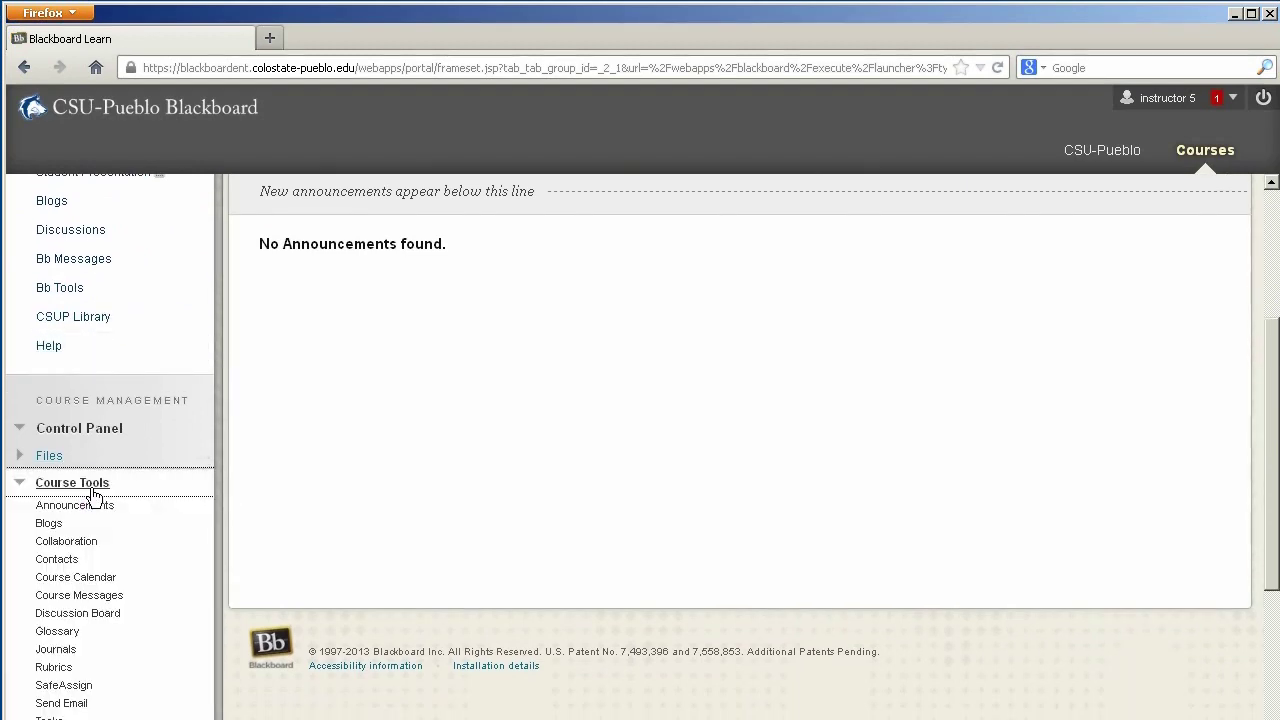
{"action": "scroll", "coordinate": [92, 490], "scroll_direction": "down", "scroll_amount": 4}
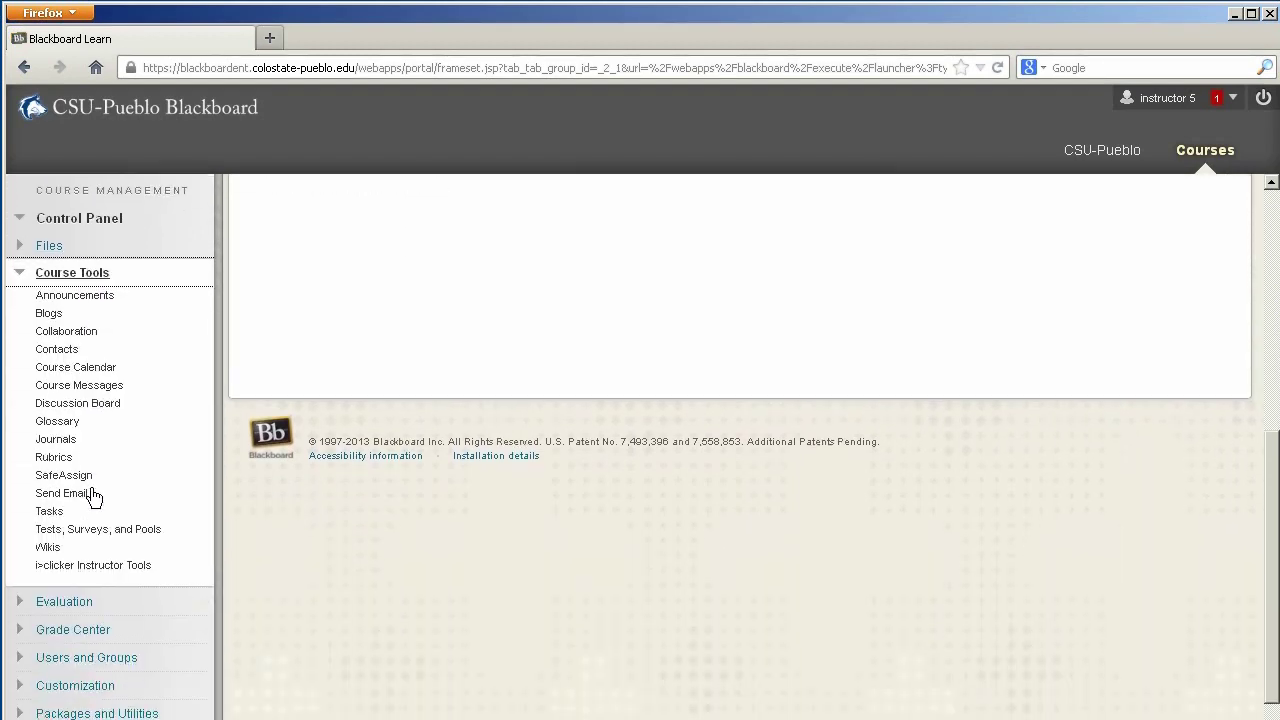
{"action": "left_click", "coordinate": [75, 550]}
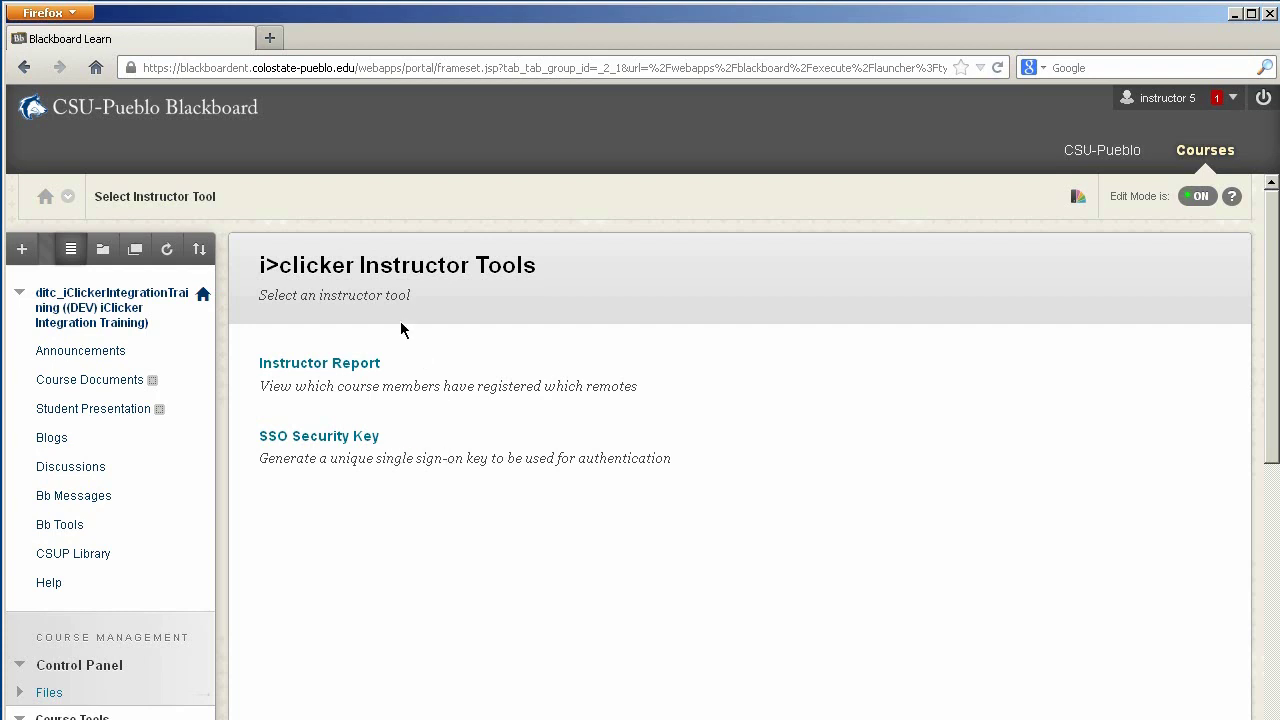
Step: Review the Instructor Report filter settings and submit the report for both registered and unregistered students
{"action": "left_click", "coordinate": [347, 371]}
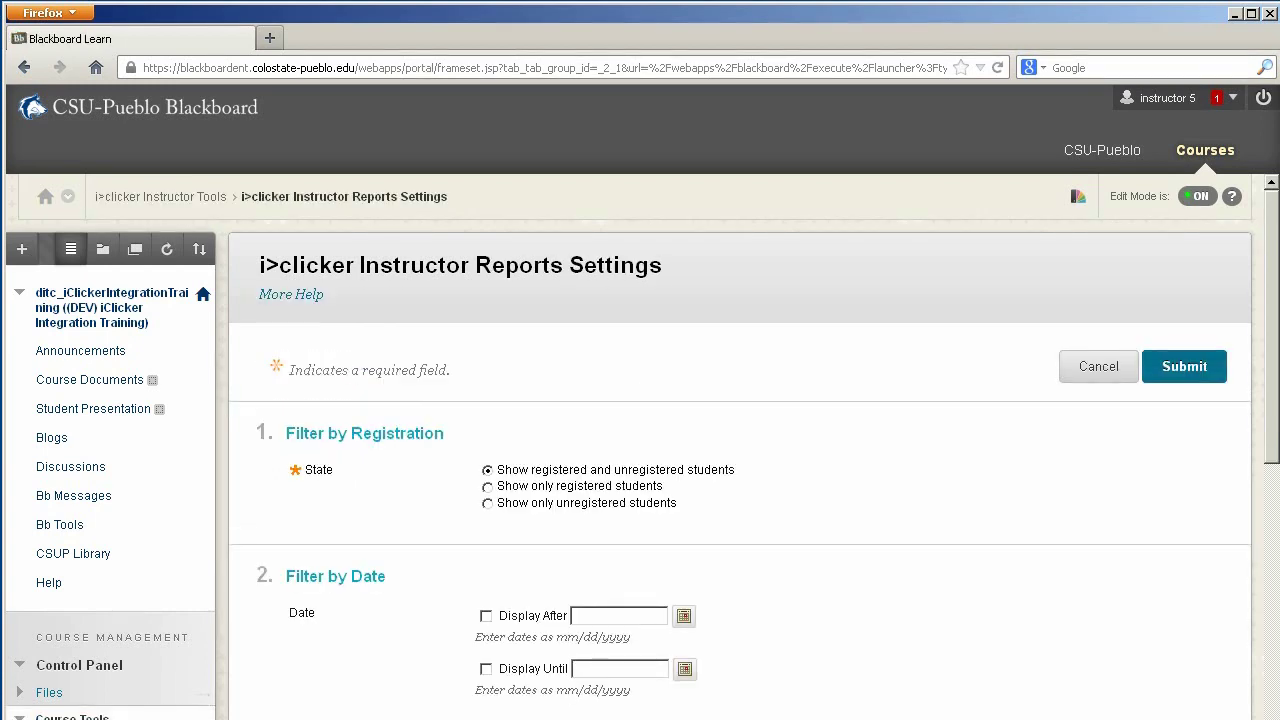
{"action": "left_click_drag", "start_coordinate": [1267, 302], "coordinate": [1268, 368]}
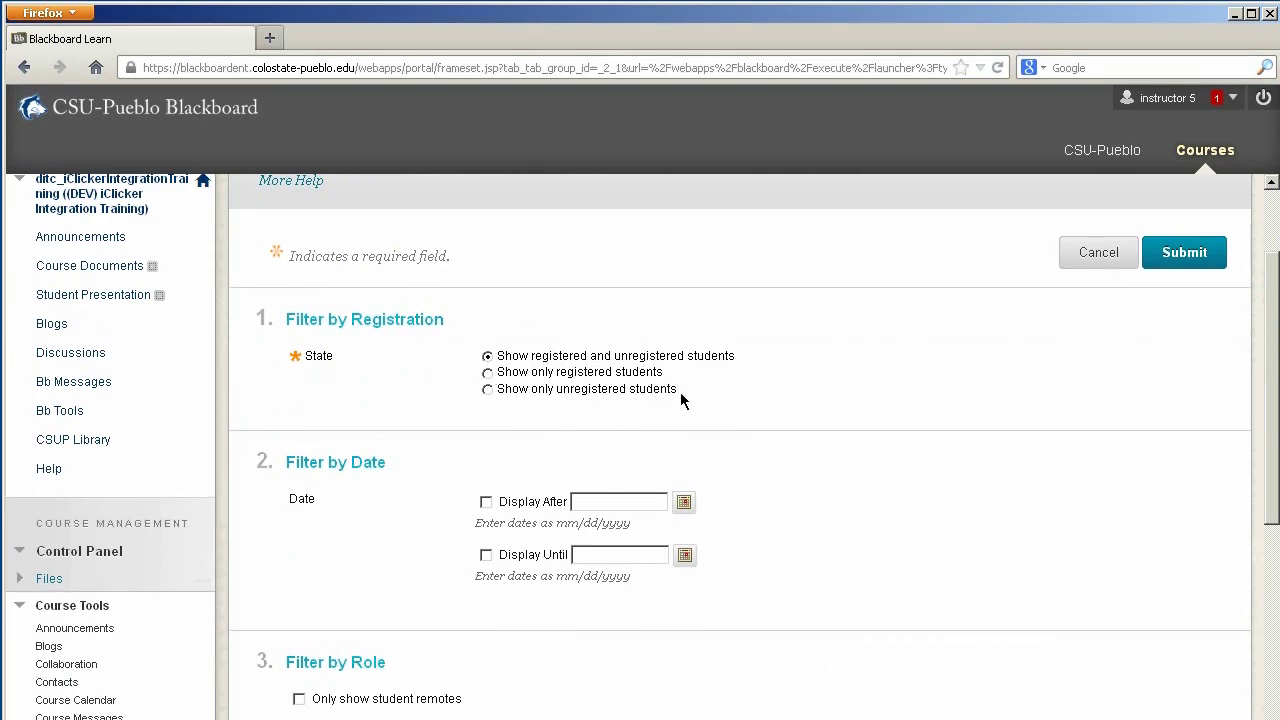
{"action": "left_click", "coordinate": [1172, 262]}
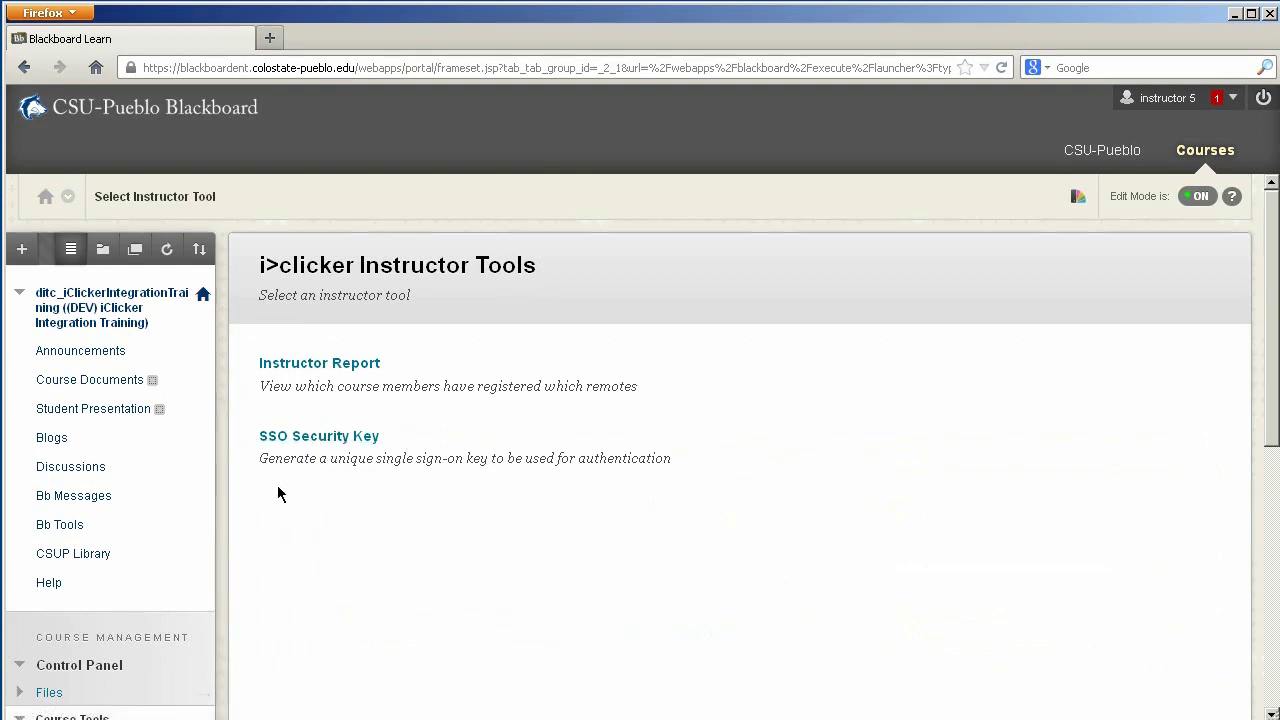
Step: Copy the SSO security key from the i>clicker Instructor Tools and minimize the browser to return to i>grader
{"action": "left_click", "coordinate": [320, 440]}
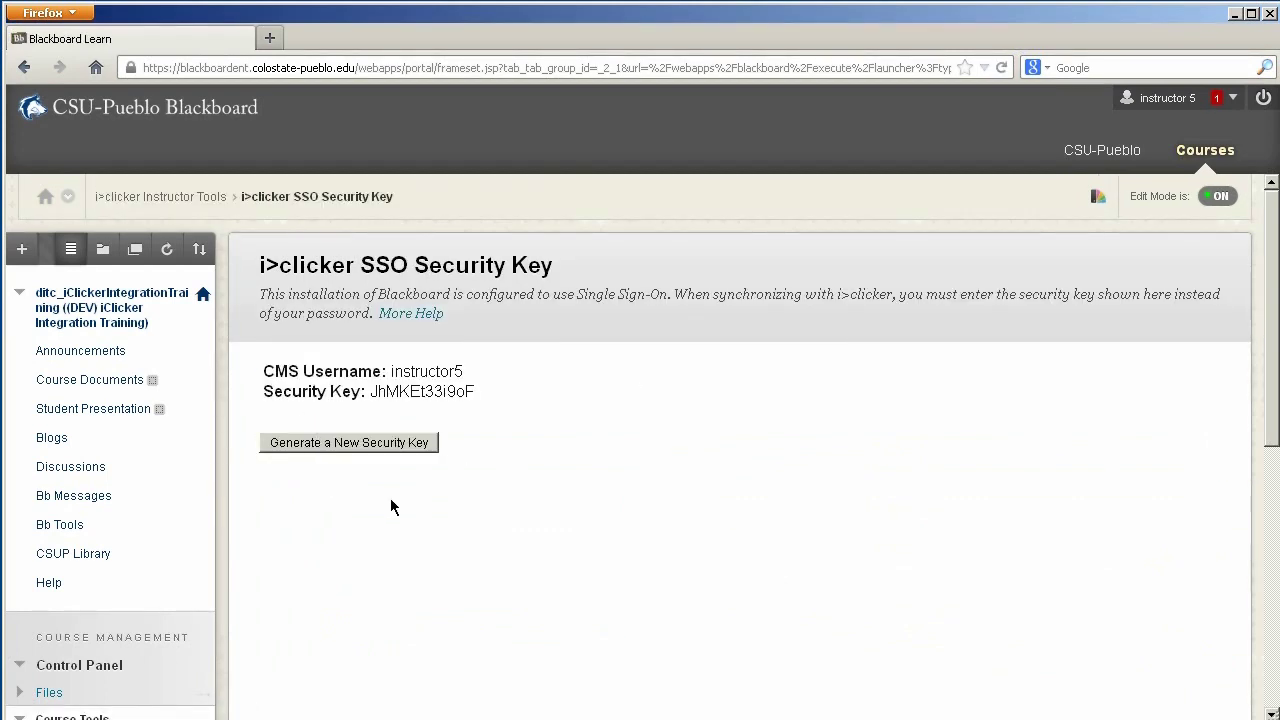
{"action": "double_click", "coordinate": [416, 393]}
{"action": "right_click", "coordinate": [416, 396]}
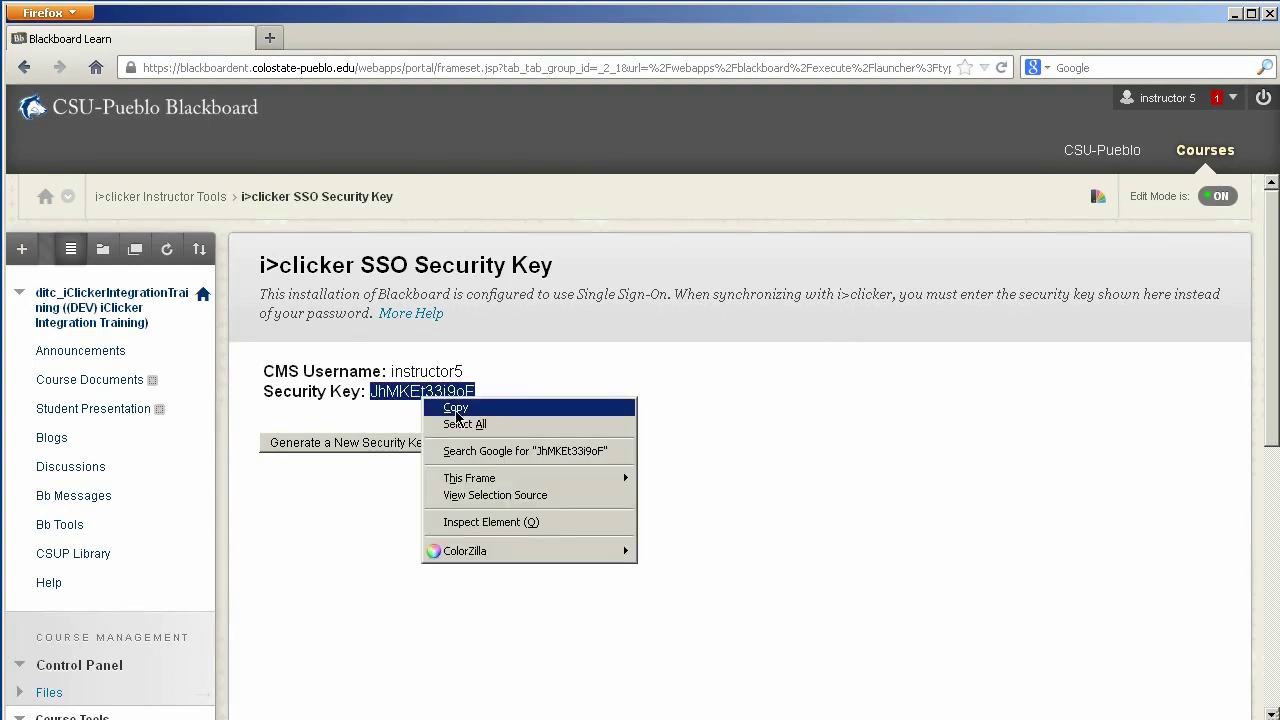
{"action": "left_click", "coordinate": [452, 408]}
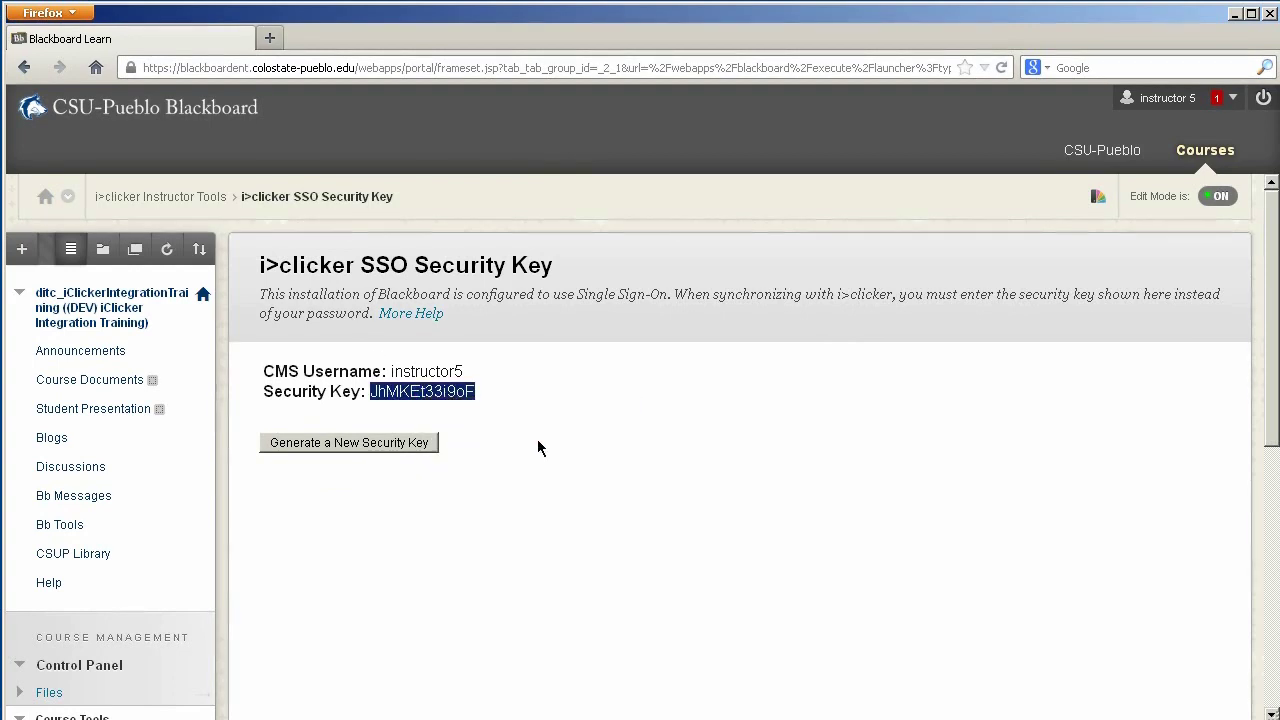
{"action": "left_click", "coordinate": [1234, 13]}
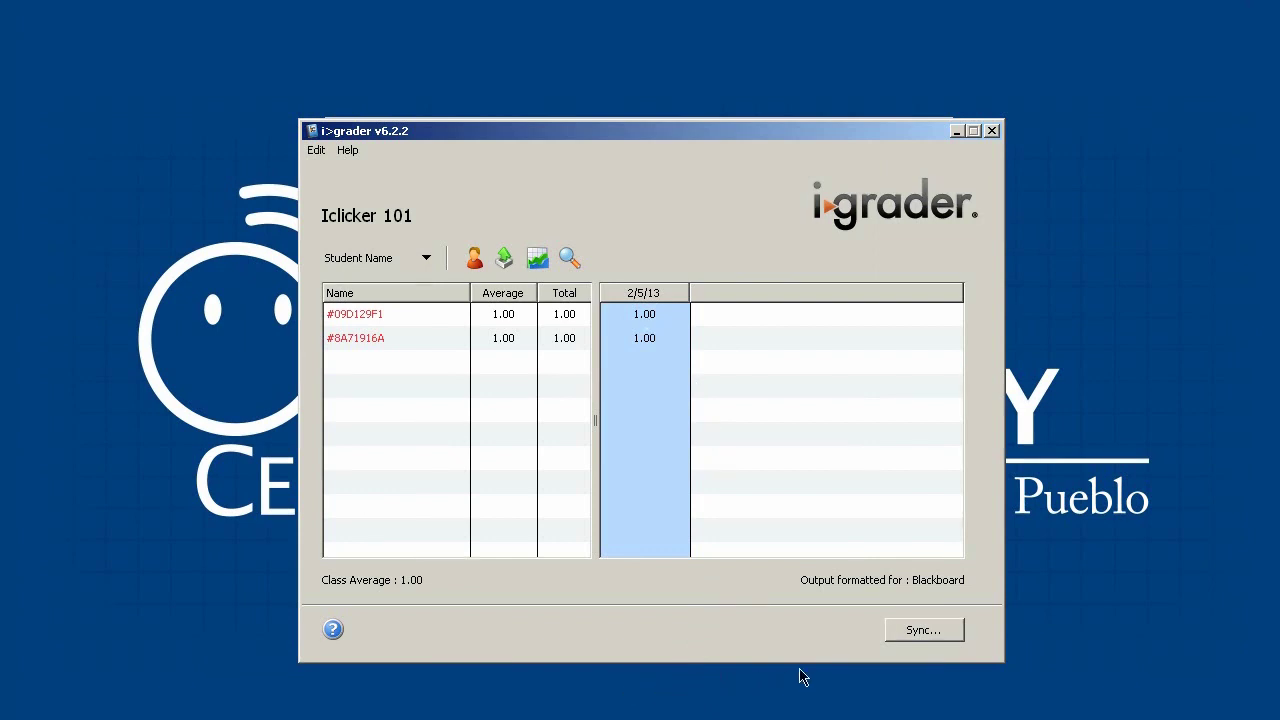
Step: Start the roster sync and log in to Blackboard Learn with the CMS username and copied security key, enabling automatic CMS login
{"action": "left_click", "coordinate": [902, 636]}
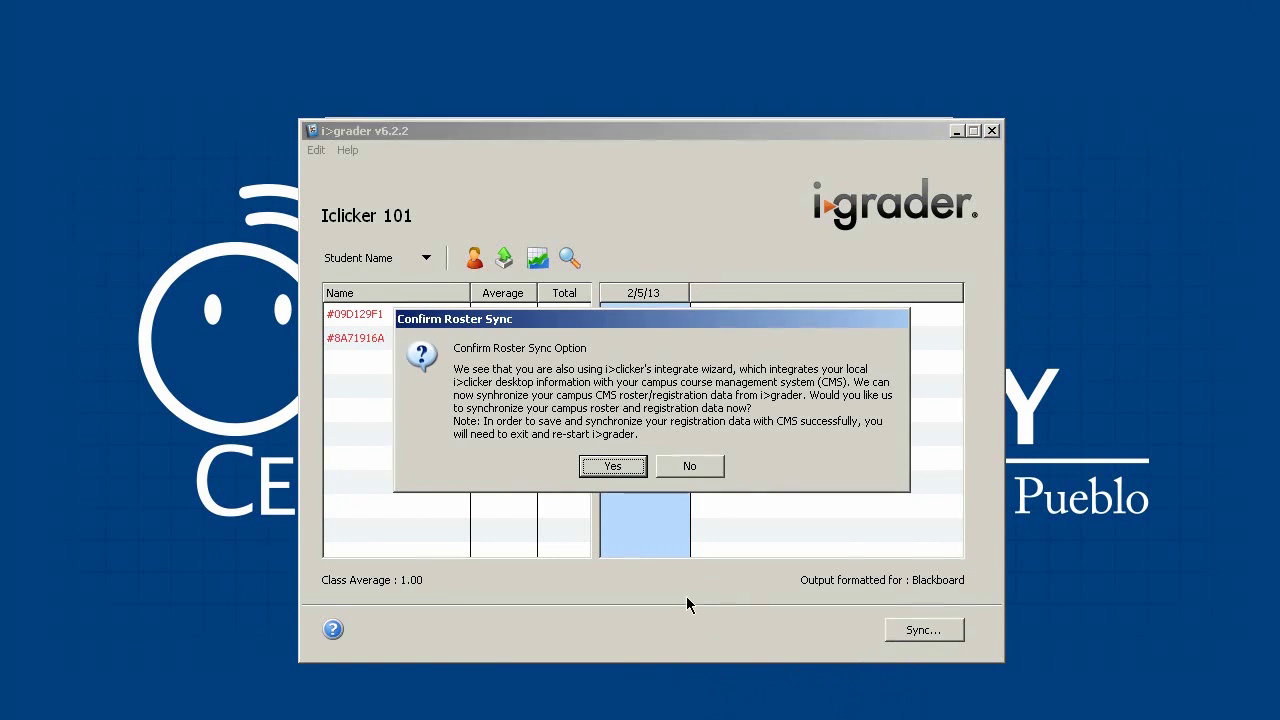
{"action": "left_click", "coordinate": [616, 470]}
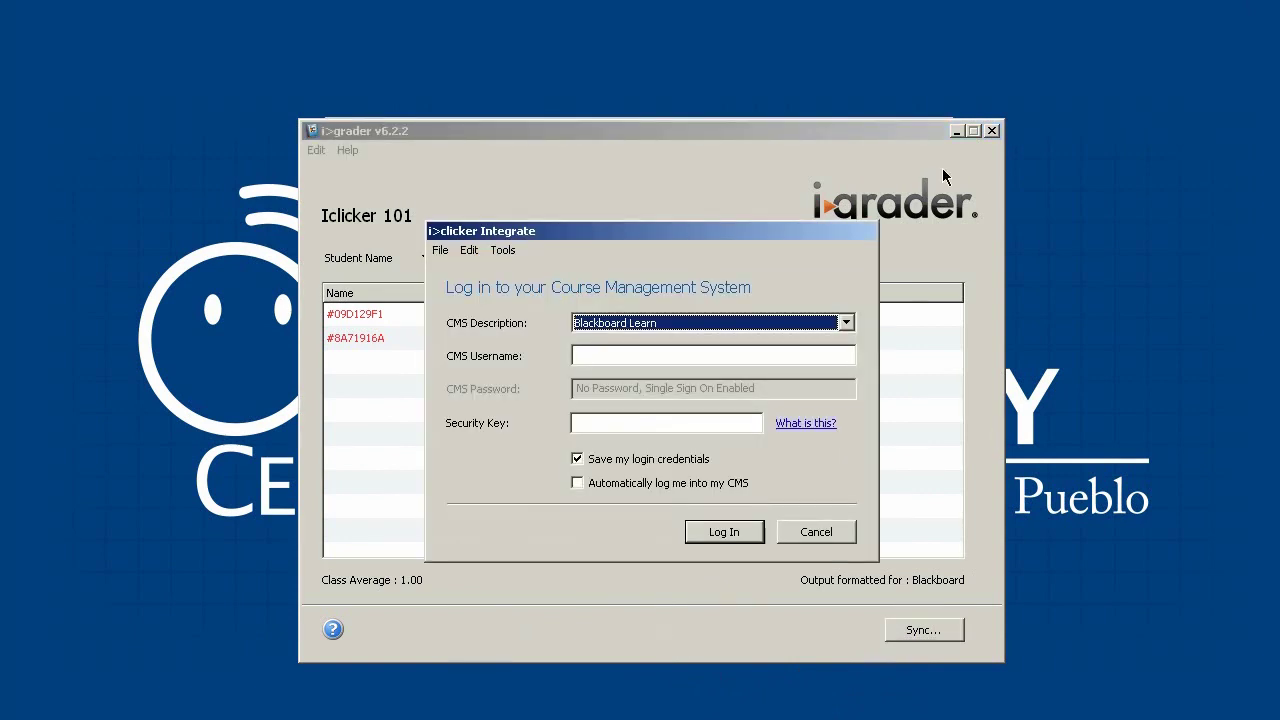
{"action": "left_click", "coordinate": [606, 351]}
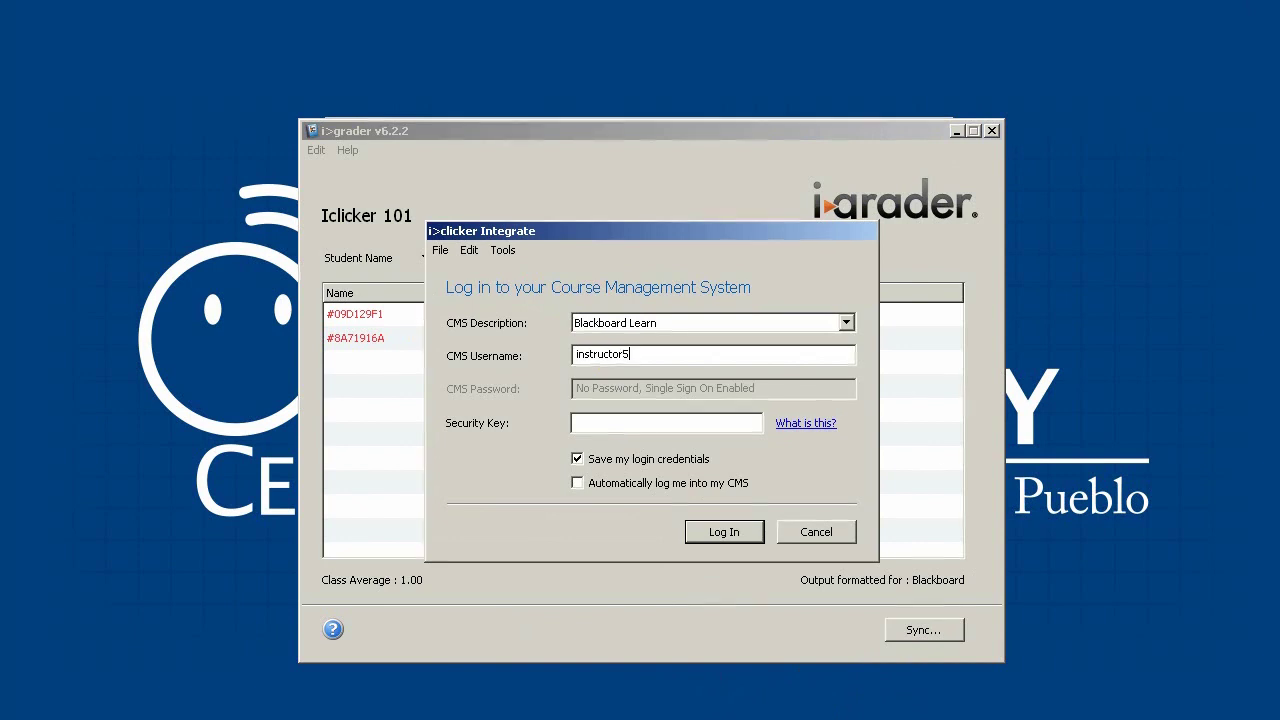
{"action": "right_click", "coordinate": [668, 422]}
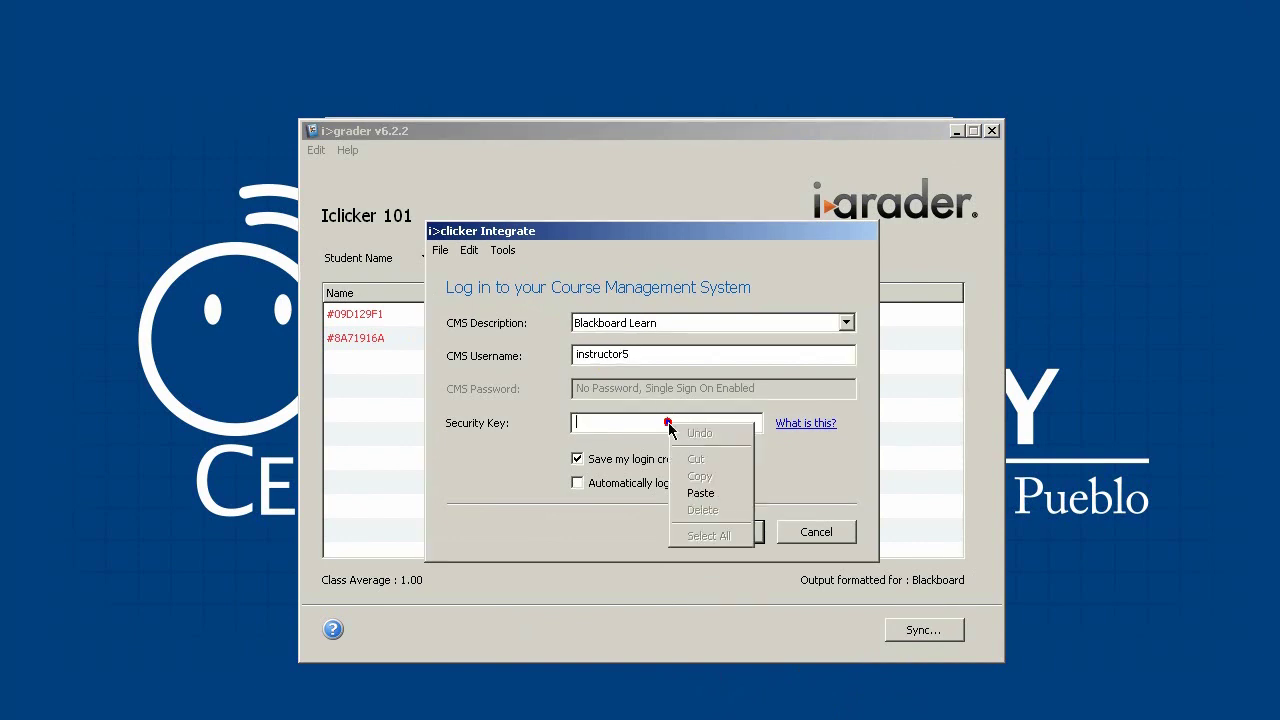
{"action": "left_click", "coordinate": [688, 494]}
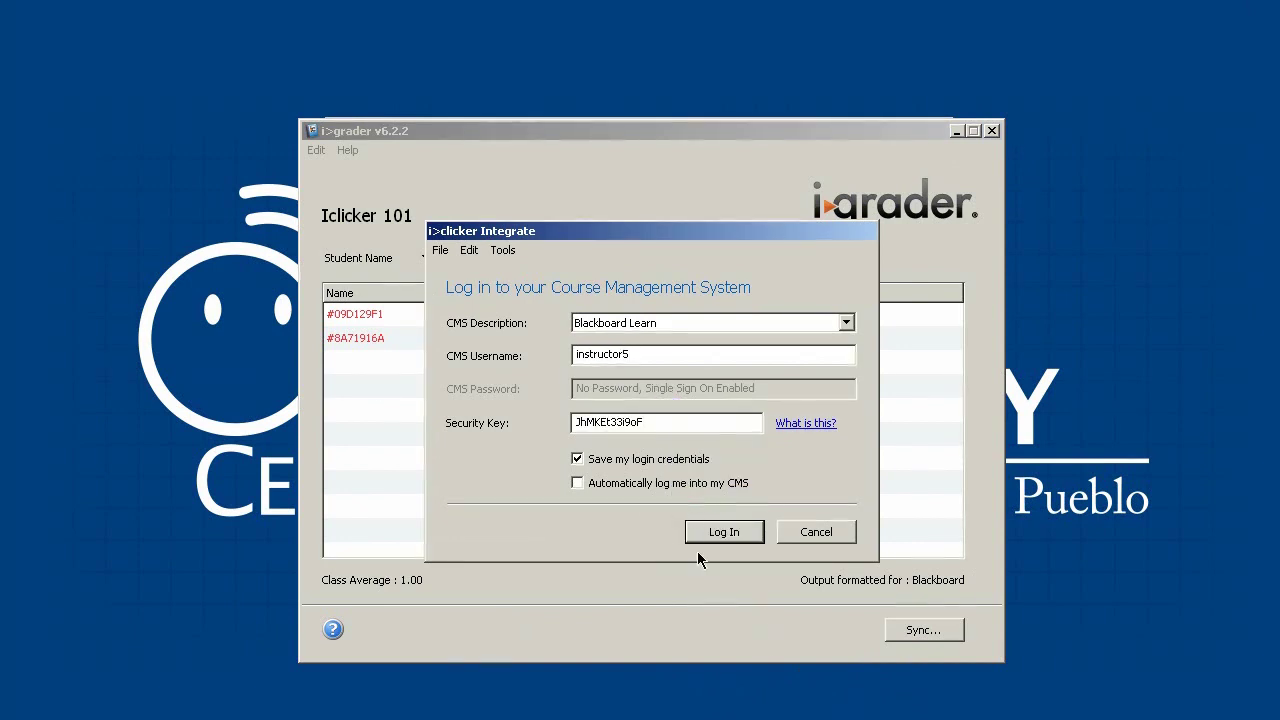
{"action": "left_click", "coordinate": [577, 484]}
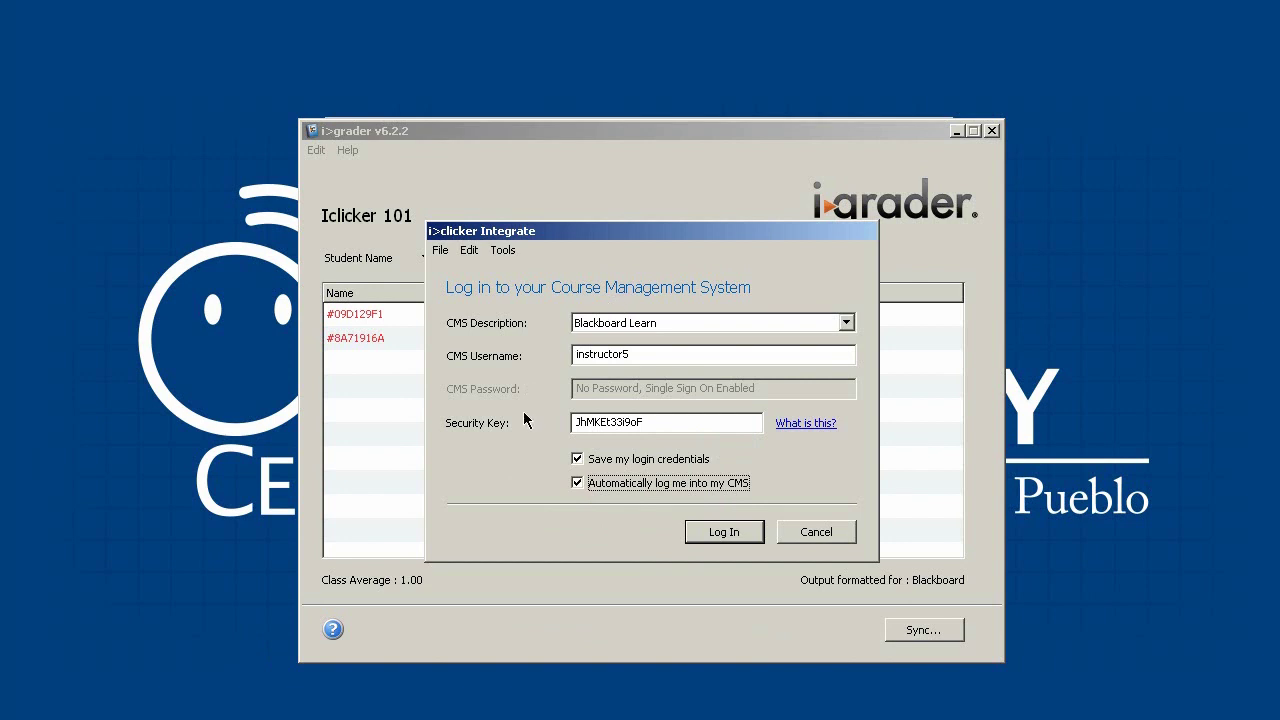
{"action": "left_click", "coordinate": [723, 541]}
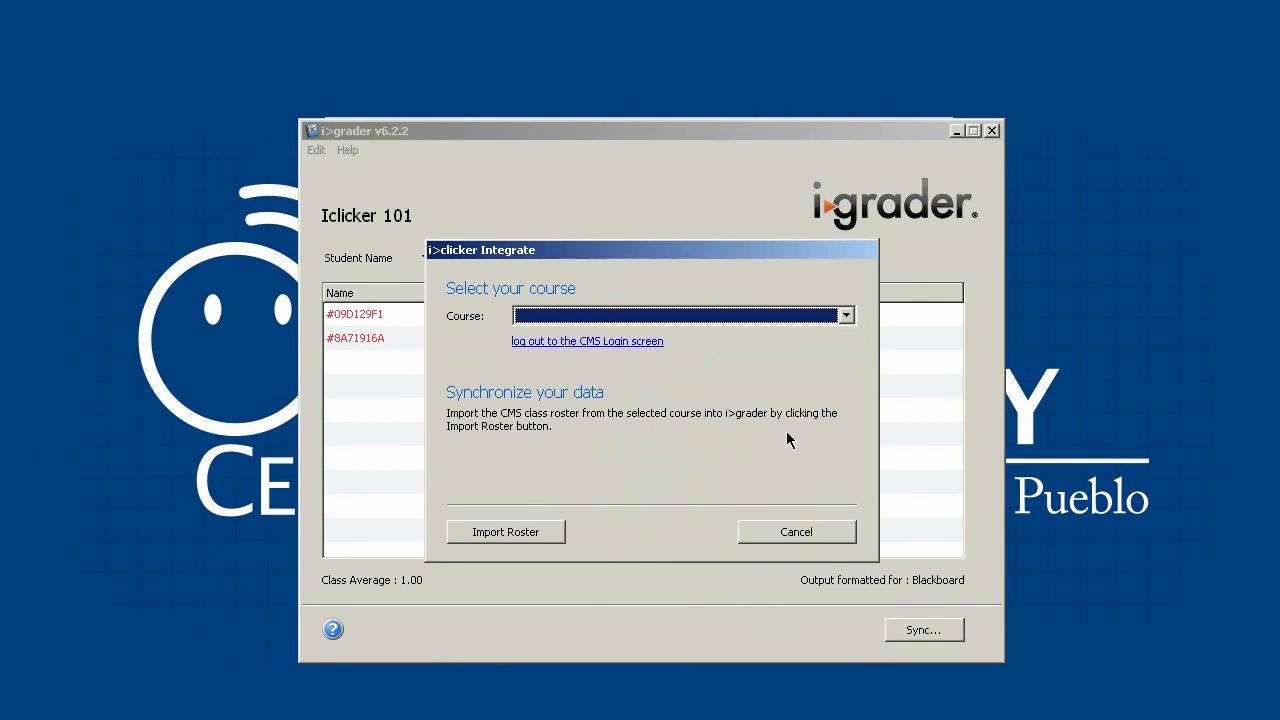
Step: Choose (DEV) iClicker Integration Training as the course to synchronize
{"action": "left_click", "coordinate": [846, 316]}
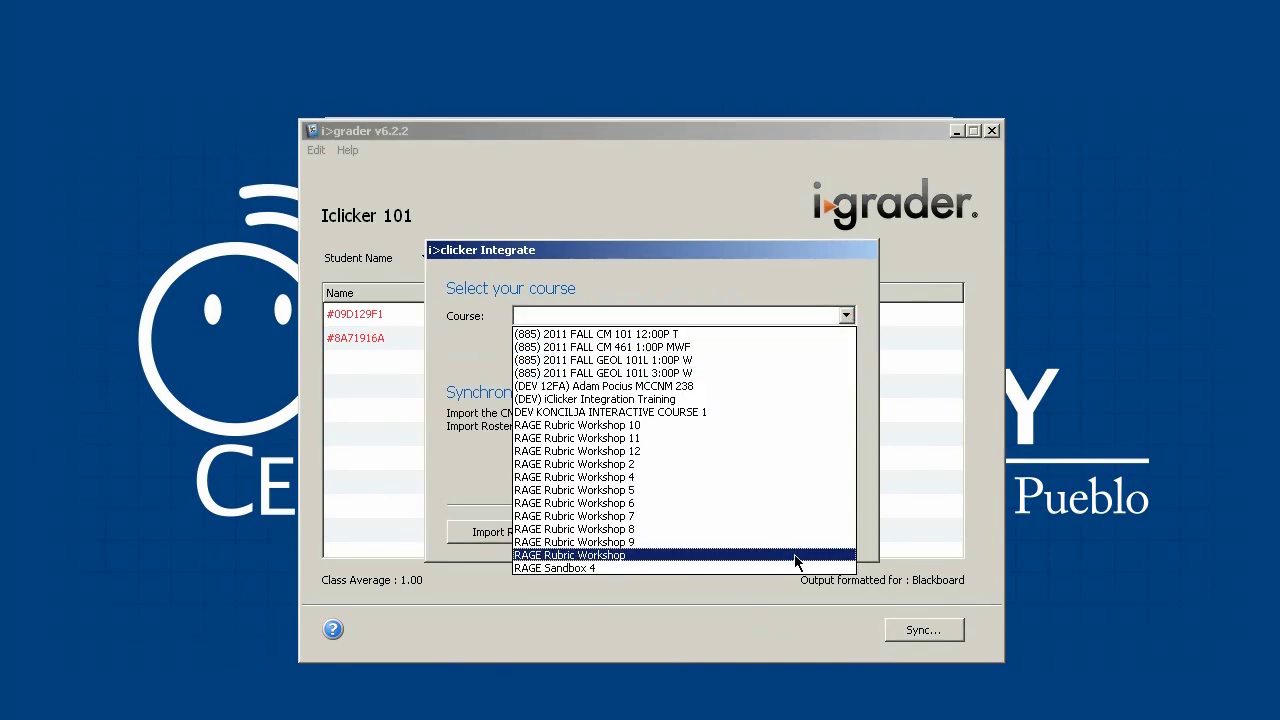
{"action": "left_click", "coordinate": [848, 316]}
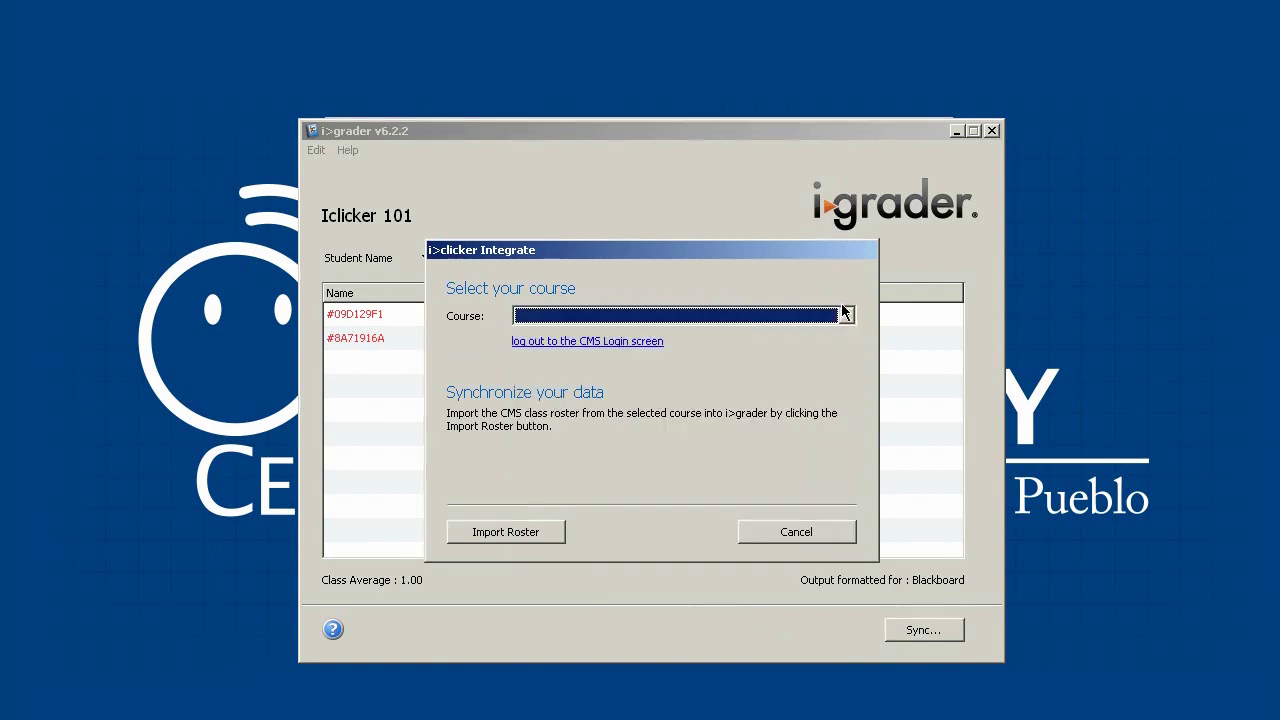
{"action": "left_click", "coordinate": [846, 316]}
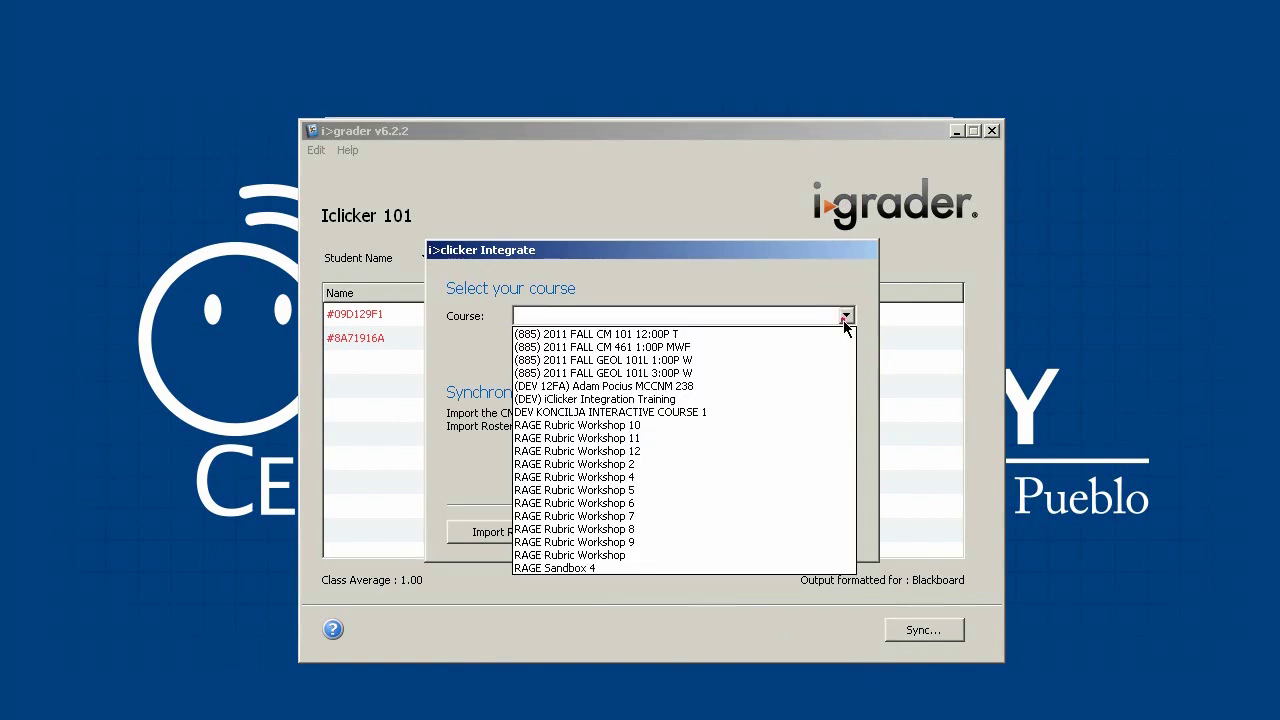
{"action": "left_click", "coordinate": [664, 399]}
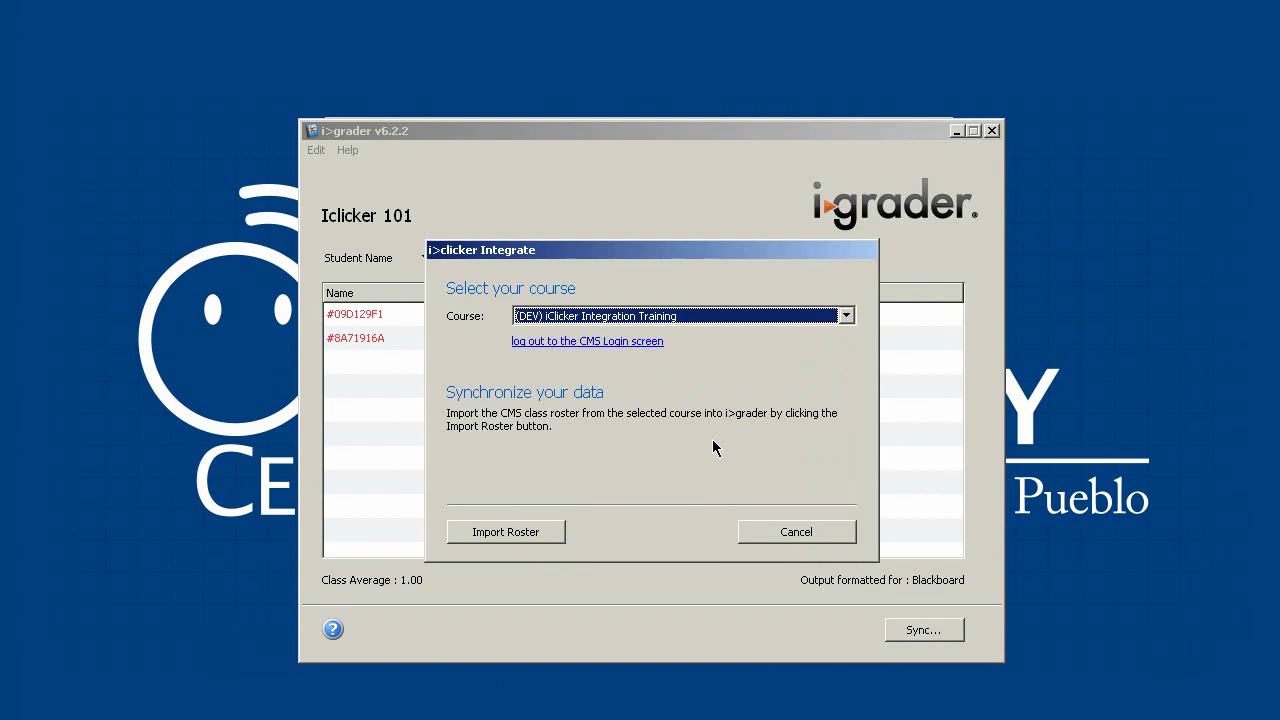
Step: Import the Blackboard class roster, restart i>grader and reopen the Iclicker 101 course
{"action": "left_click", "coordinate": [526, 534]}
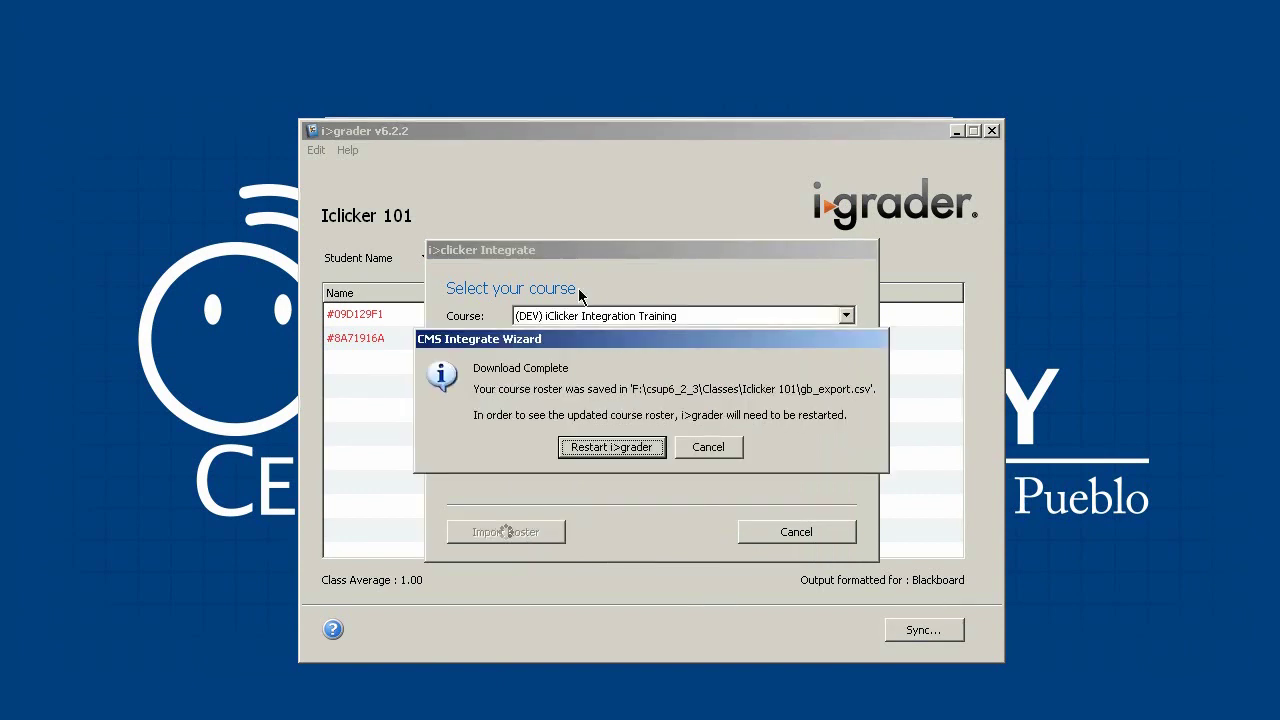
{"action": "left_click", "coordinate": [592, 451]}
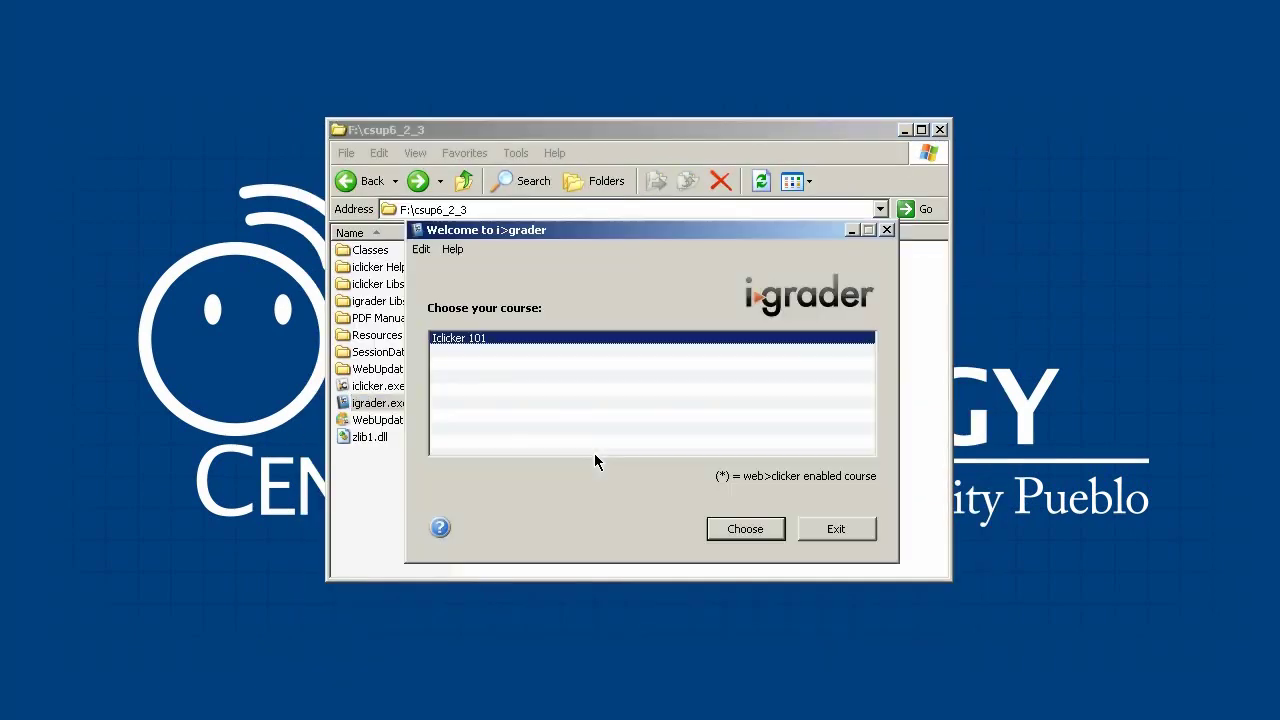
{"action": "key", "text": "Return"}
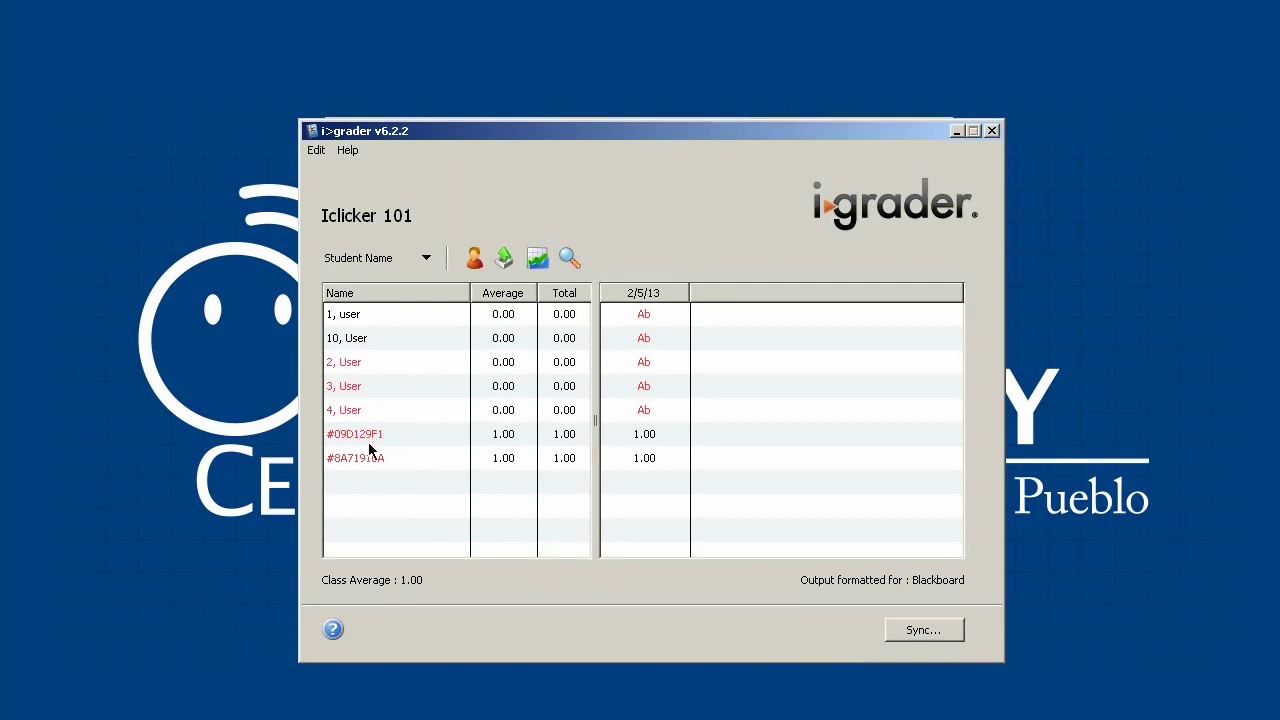
Step: View the registered clickers in the details of the second student on the roster, leaving them unedited
{"action": "double_click", "coordinate": [357, 344]}
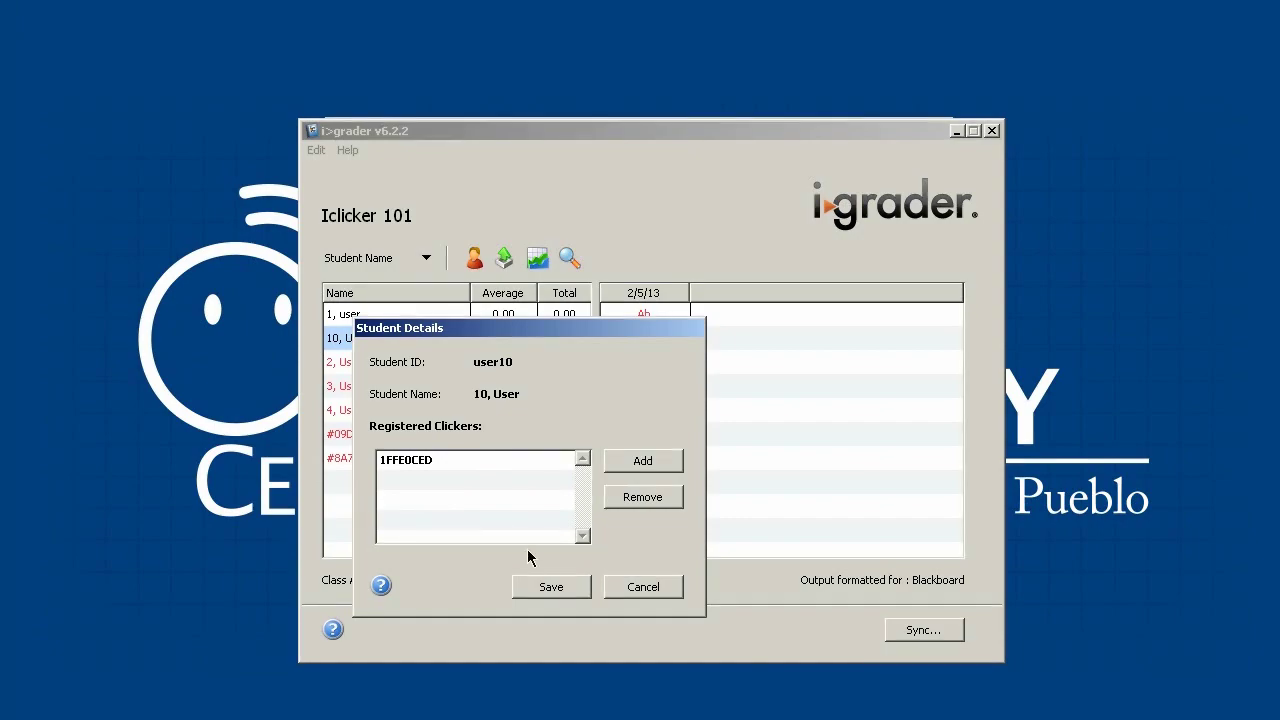
{"action": "left_click", "coordinate": [657, 597]}
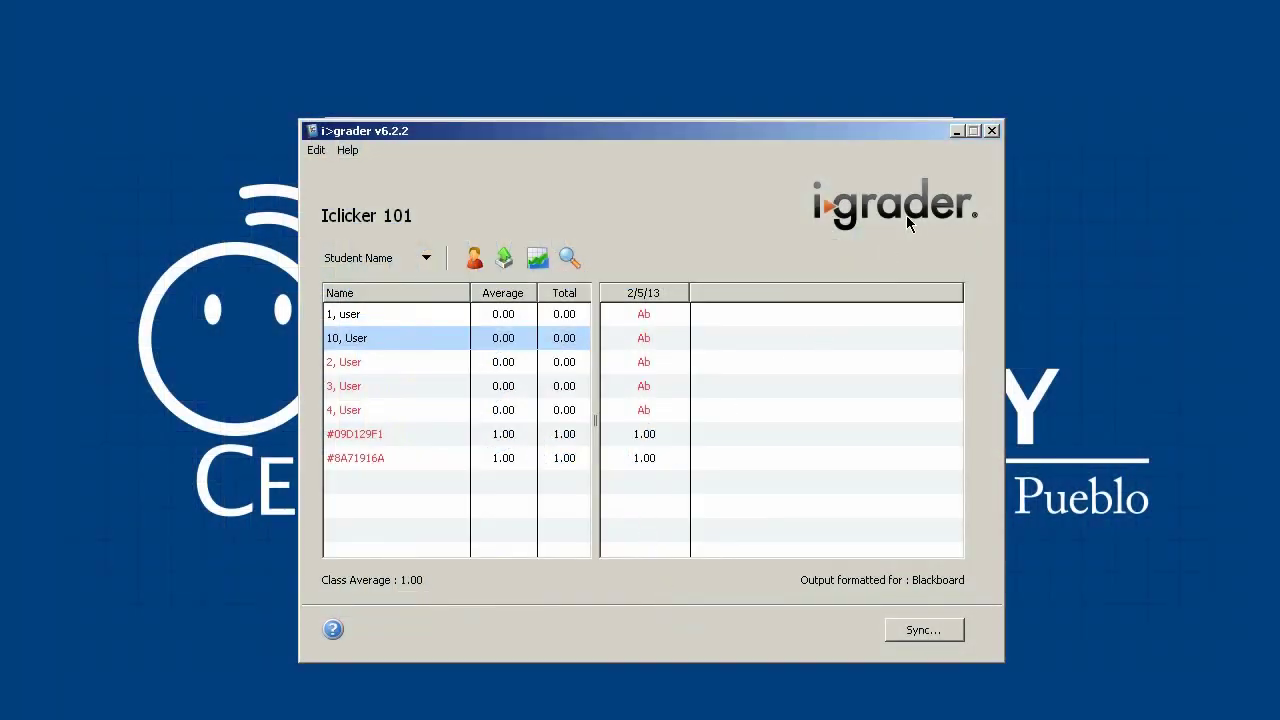
Step: Return to Blackboard in the browser, log out of the instructor account and log in with the student's username and password
{"action": "left_click", "coordinate": [954, 131]}
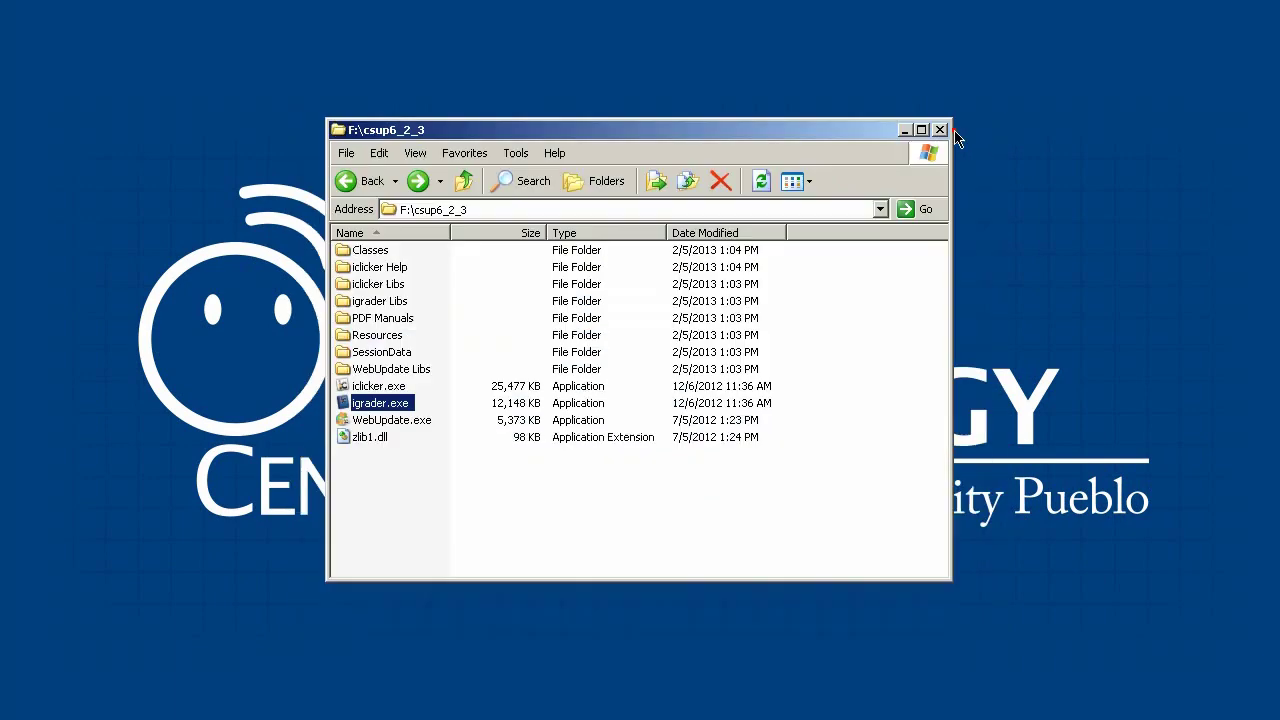
{"action": "left_click", "coordinate": [908, 136]}
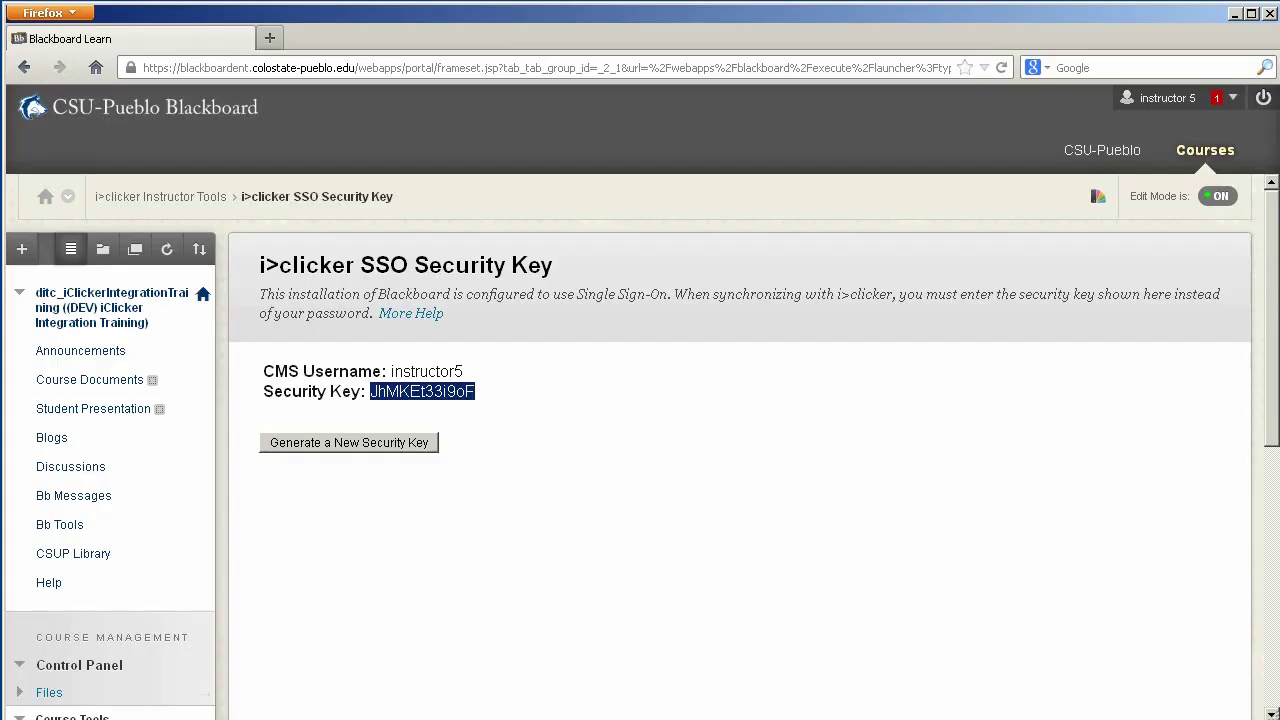
{"action": "left_click", "coordinate": [1263, 97]}
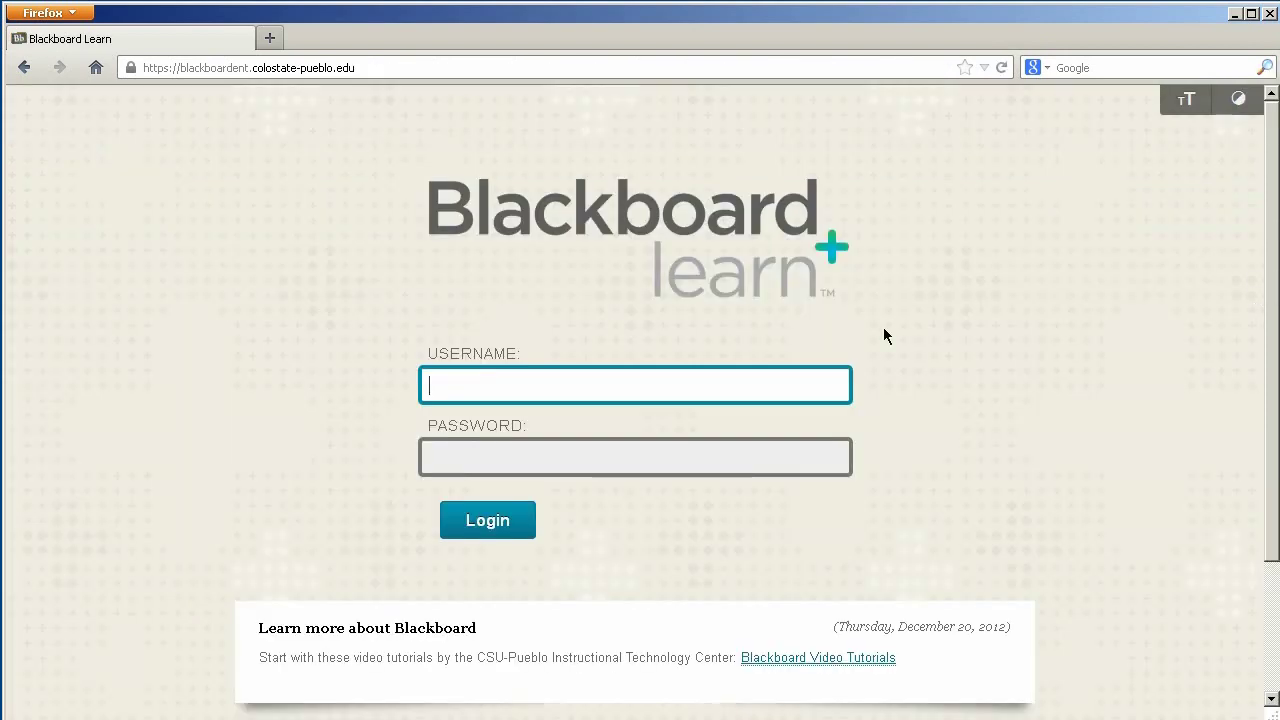
{"action": "type", "text": "user5"}
{"action": "left_click", "coordinate": [500, 452]}
{"action": "type", "text": "*********"}
{"action": "key", "text": "Return"}
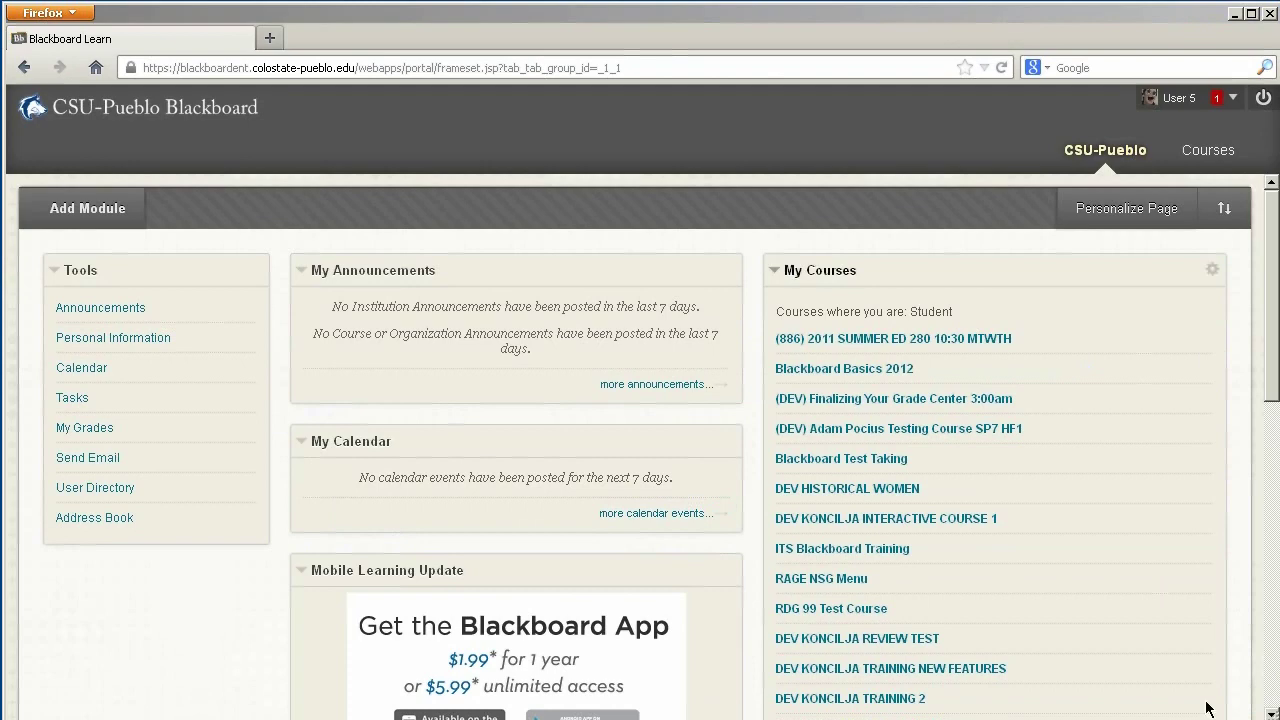
Step: Open the i>clicker Remote Registration tool in the (DEV) iClicker Integration Training course
{"action": "left_click_drag", "start_coordinate": [1269, 275], "coordinate": [1268, 420]}
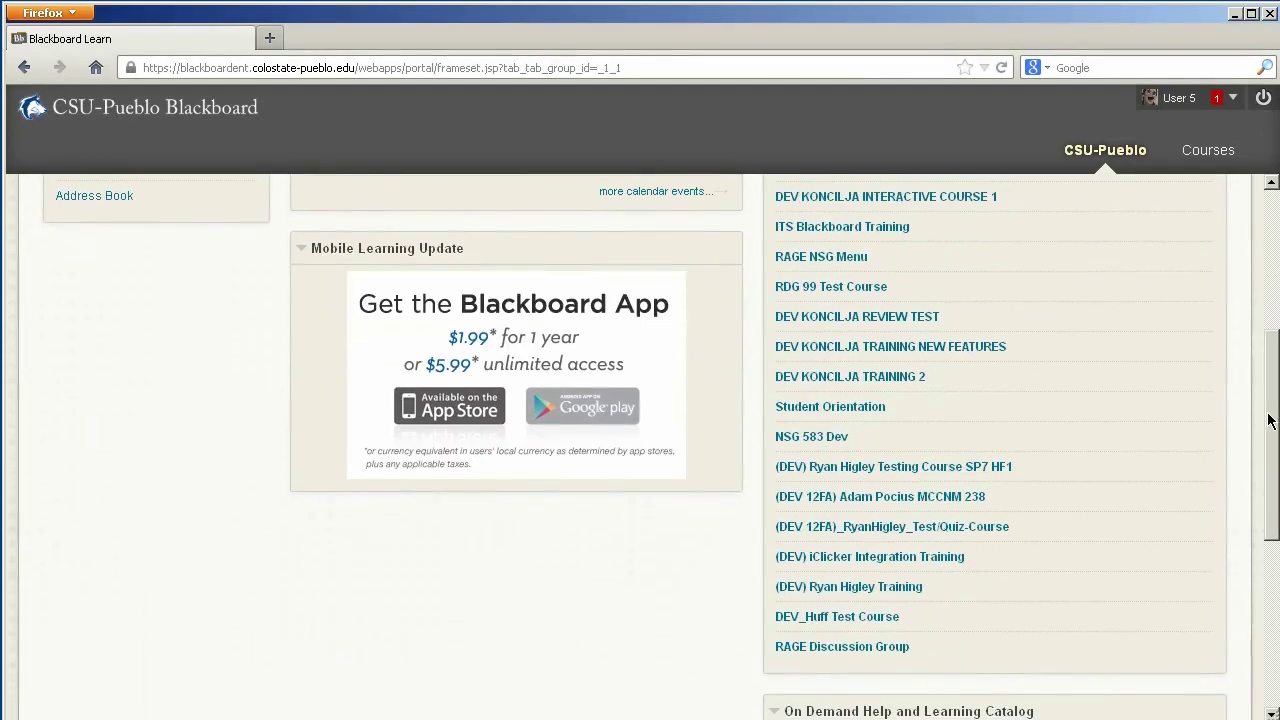
{"action": "left_click", "coordinate": [845, 558]}
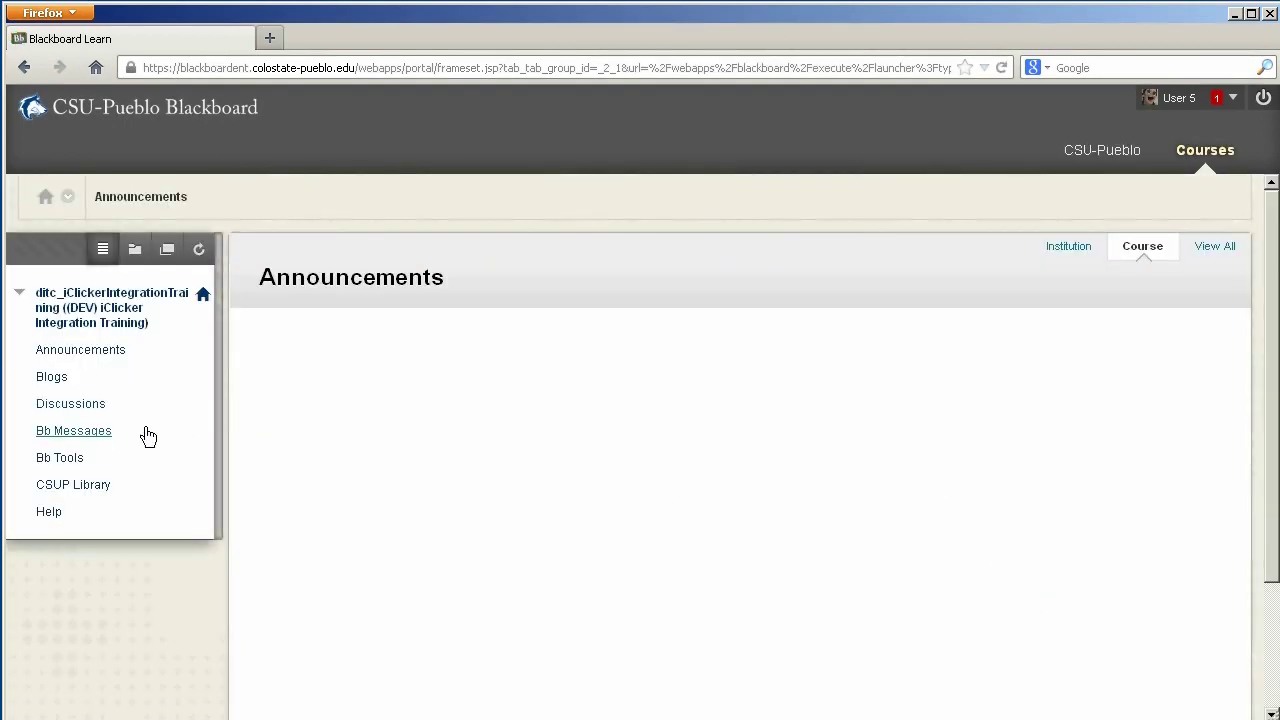
{"action": "left_click", "coordinate": [70, 460]}
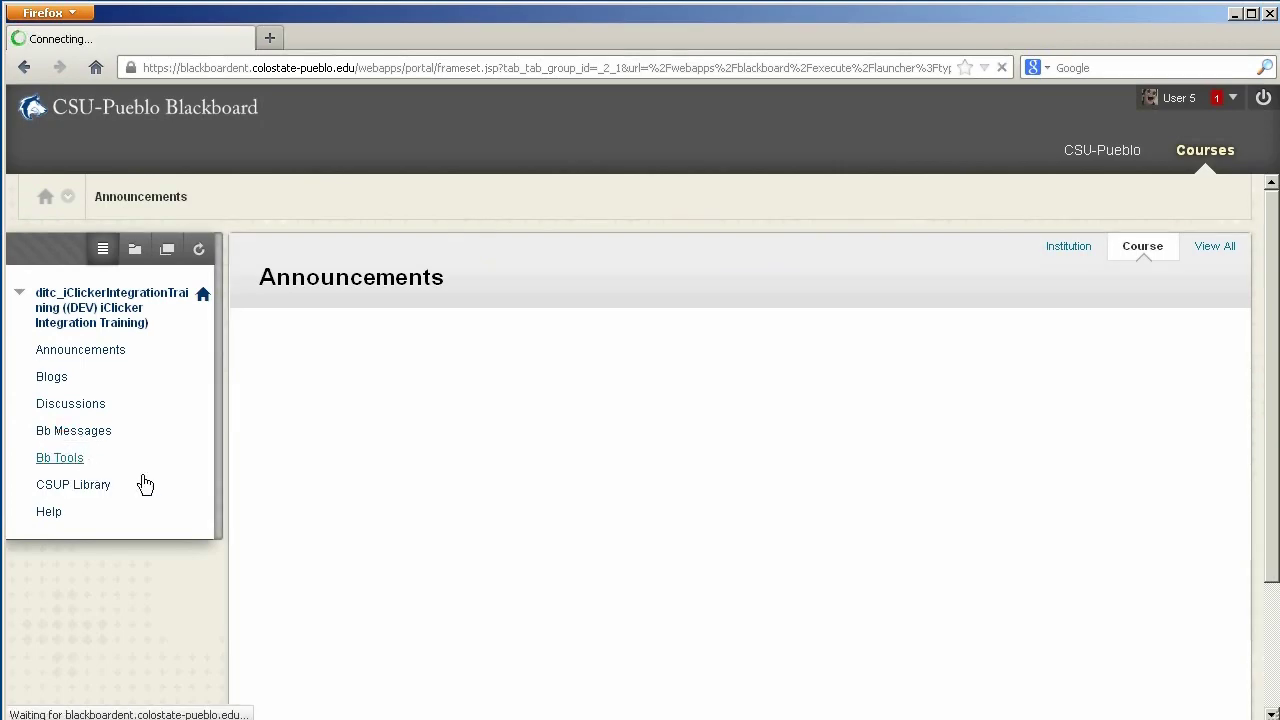
{"action": "scroll", "coordinate": [1276, 358], "scroll_direction": "down", "scroll_amount": 10}
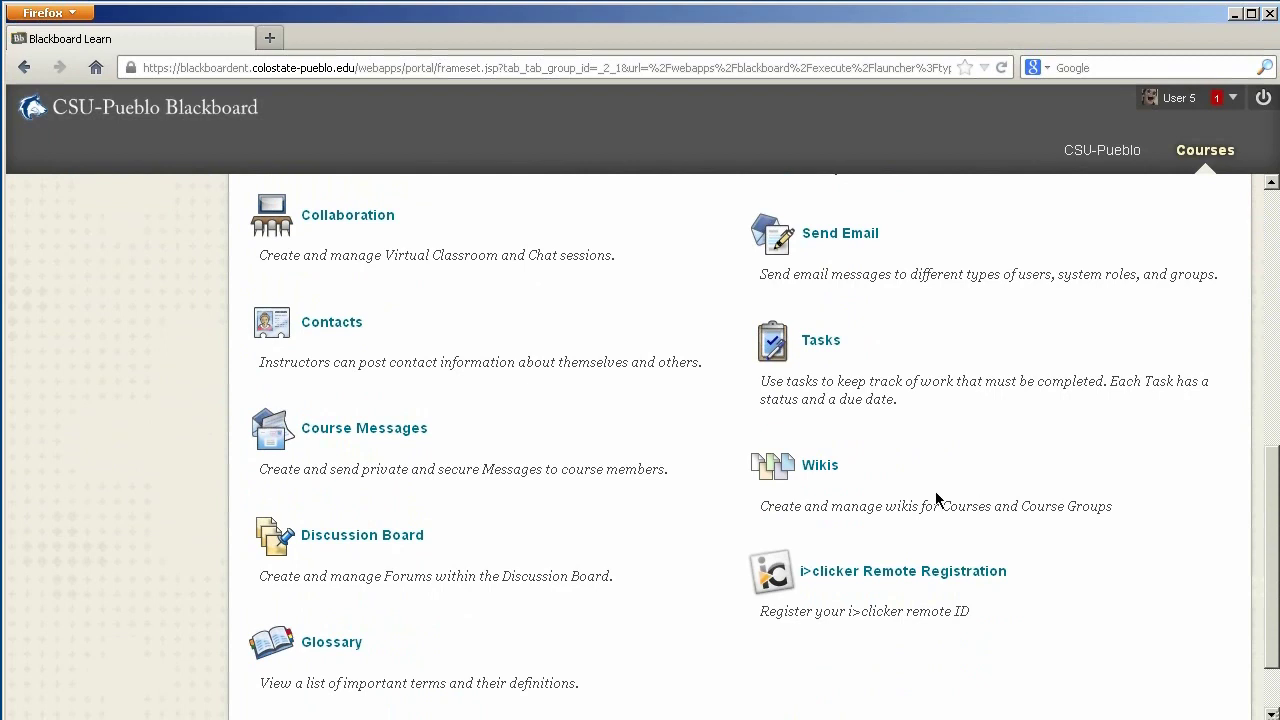
{"action": "left_click", "coordinate": [906, 576]}
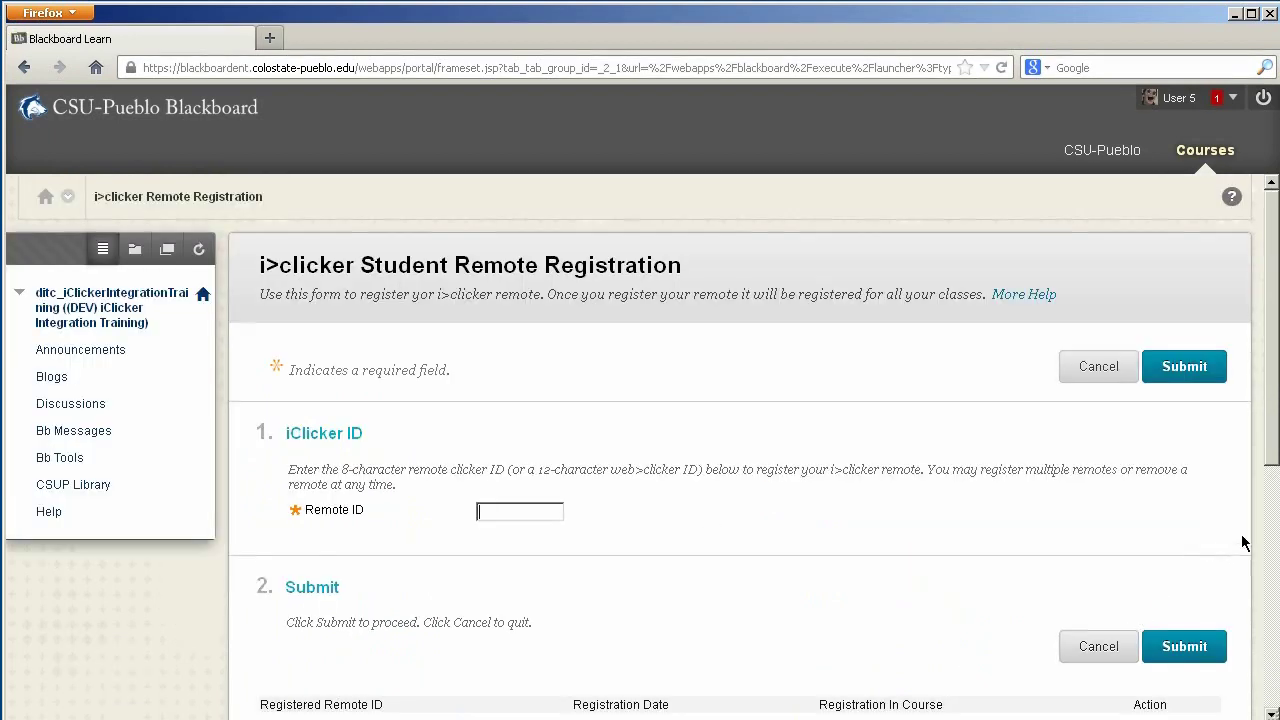
Step: Register the remote ID 8a71916a for the student and check the list of registered remotes
{"action": "scroll", "coordinate": [1275, 452], "scroll_direction": "down", "scroll_amount": 1}
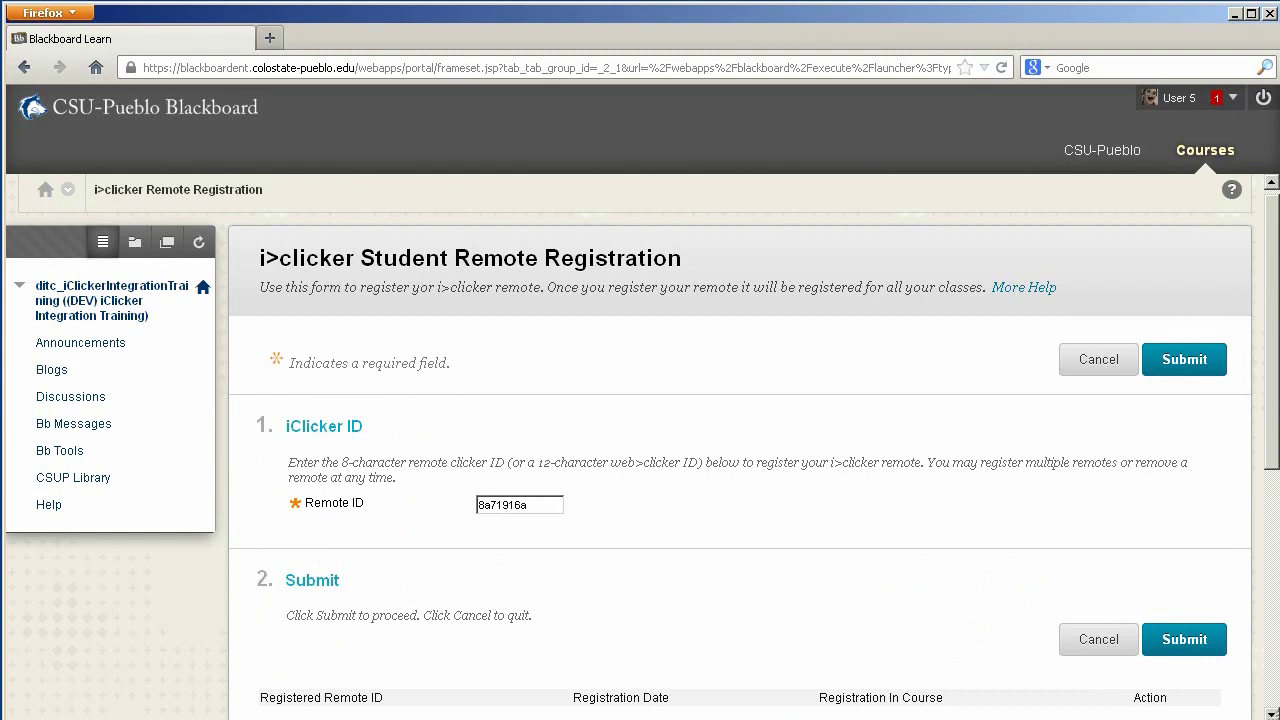
{"action": "left_click", "coordinate": [1185, 362]}
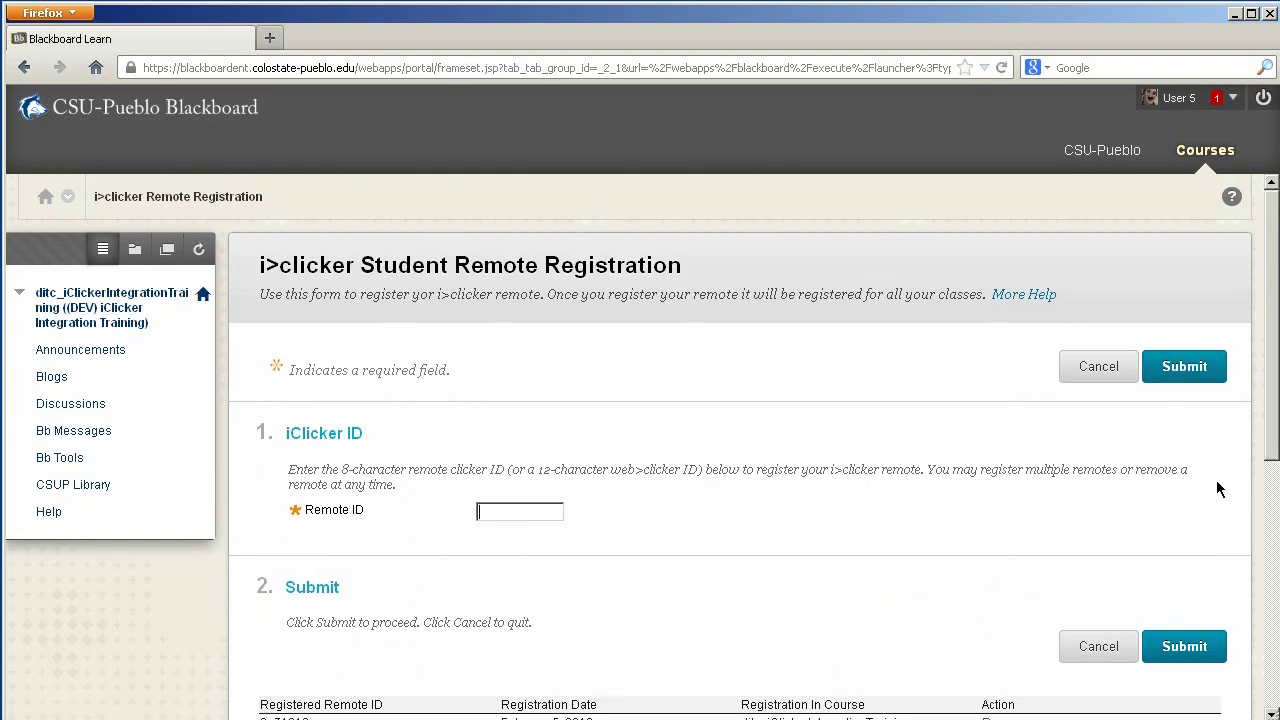
{"action": "scroll", "coordinate": [1275, 380], "scroll_direction": "down", "scroll_amount": 3}
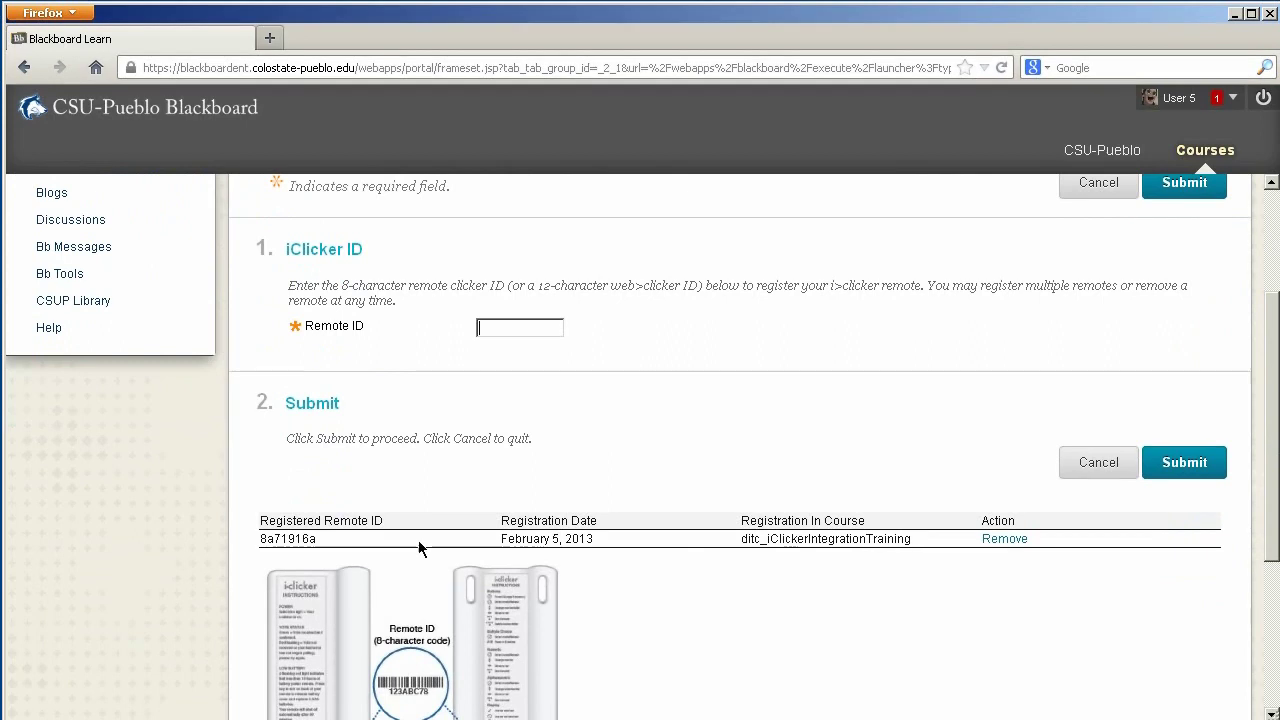